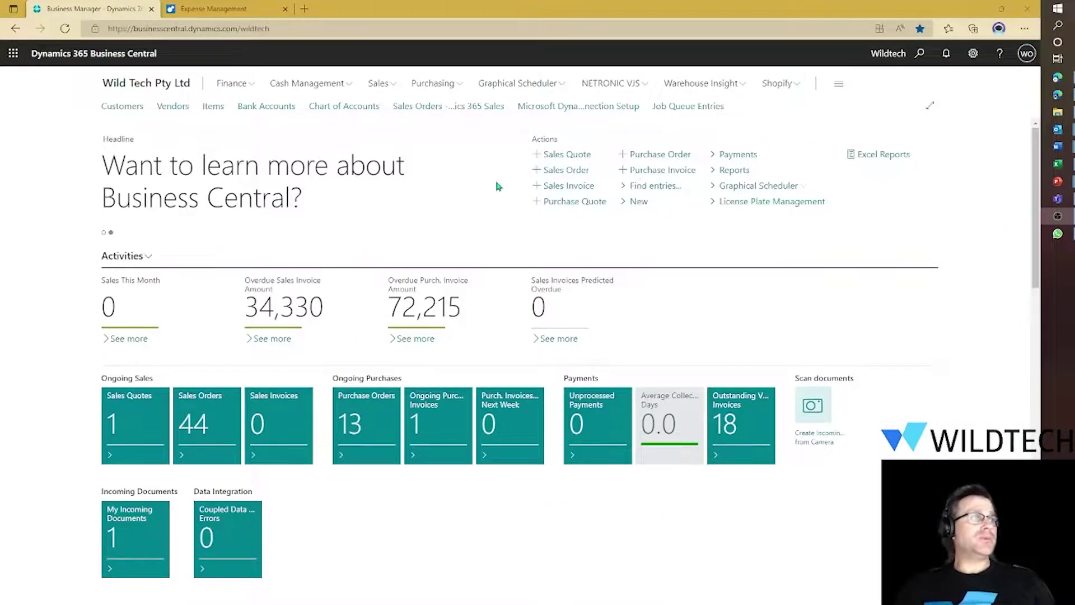
Check which account is signed in to Business Central.
{"action": "left_click", "coordinate": [1026, 56]}
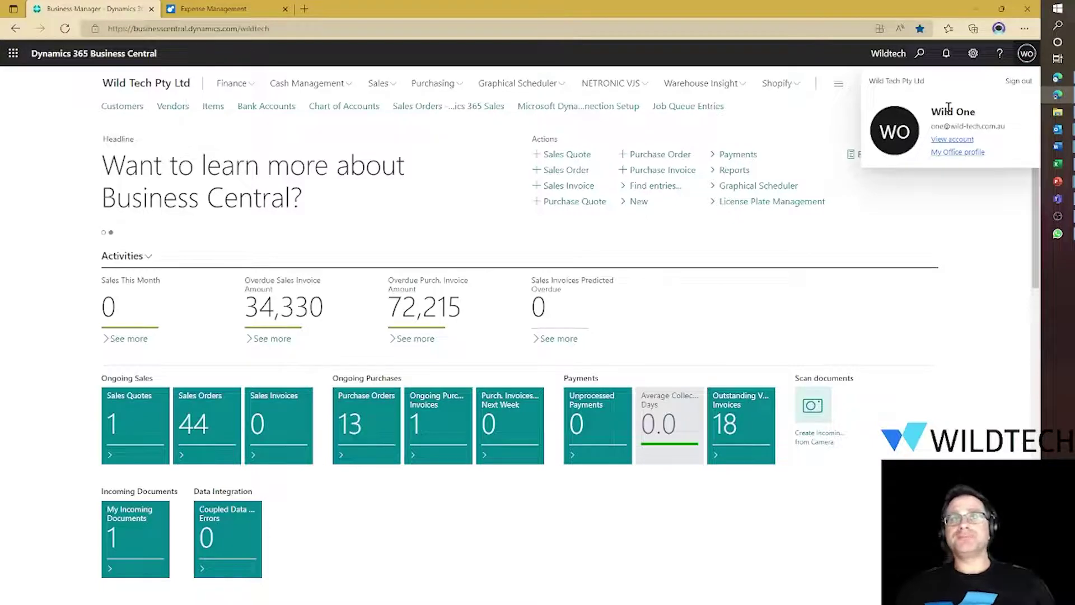
{"action": "left_click", "coordinate": [1015, 66]}
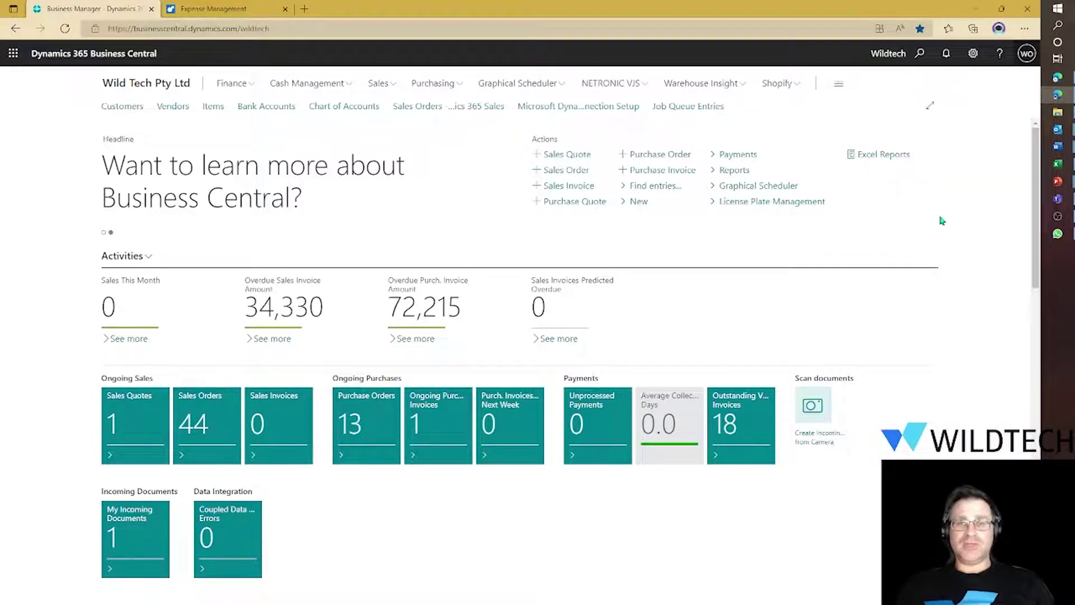
Switch to the Continia Expense Portal and create a new expense with an amount of 171.71.
{"action": "left_click", "coordinate": [239, 12]}
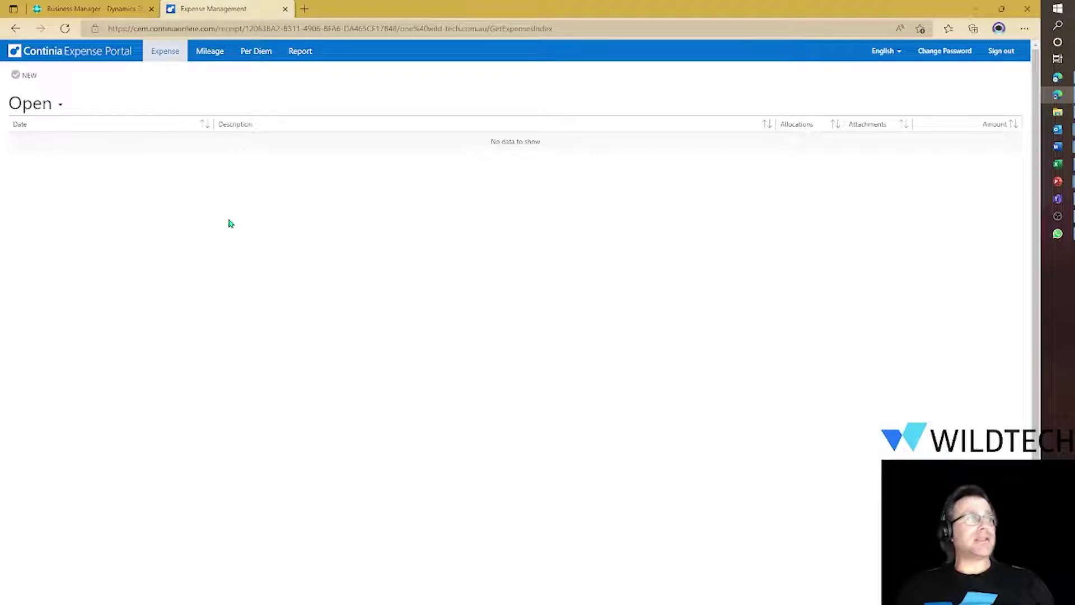
{"action": "left_click", "coordinate": [32, 76]}
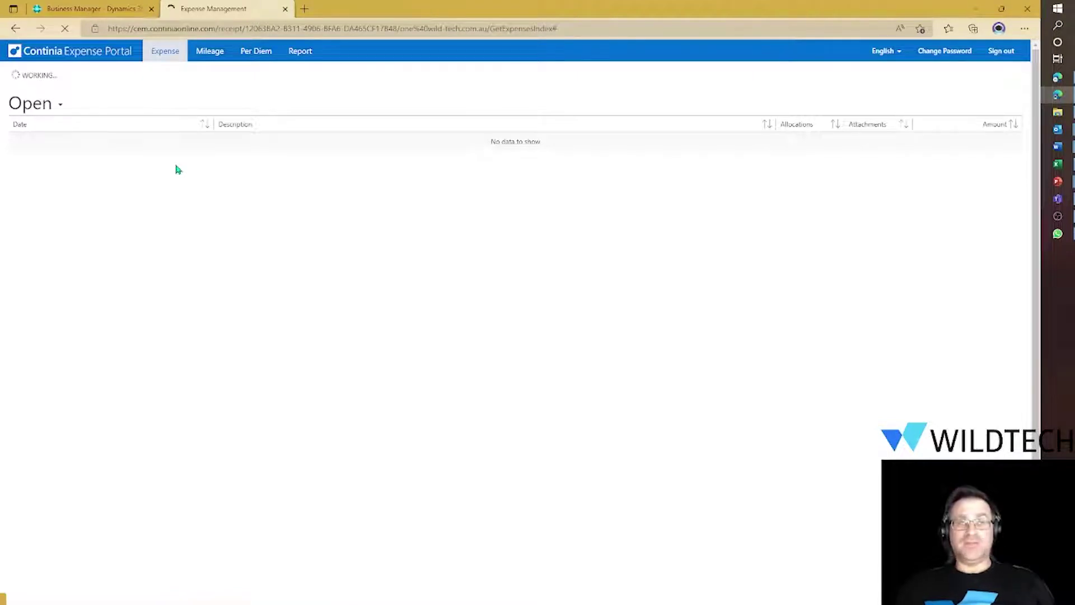
{"action": "left_click", "coordinate": [199, 134]}
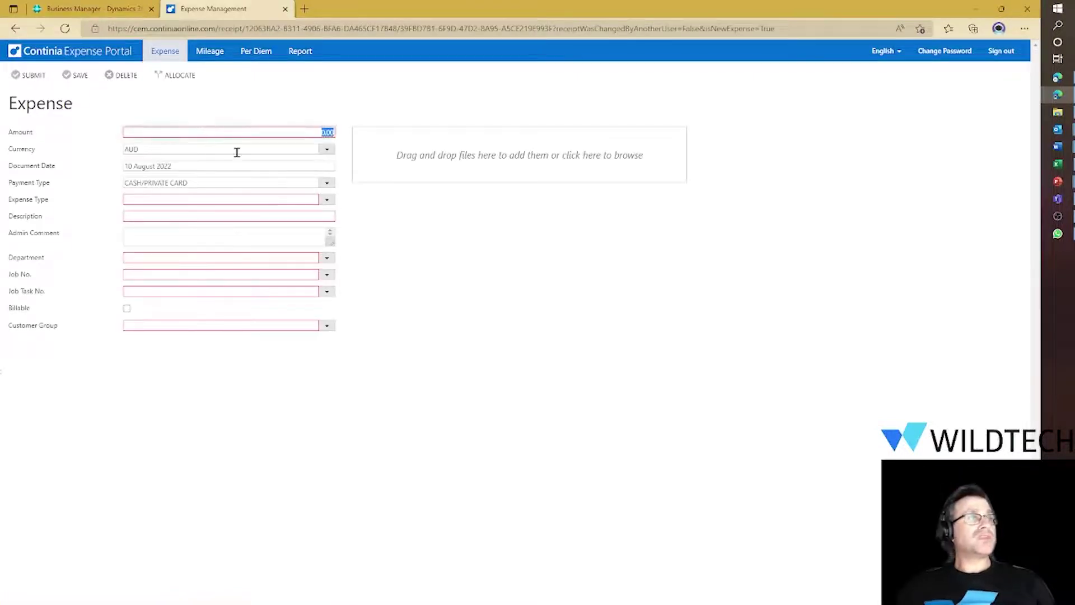
{"action": "type", "text": "171.71"}
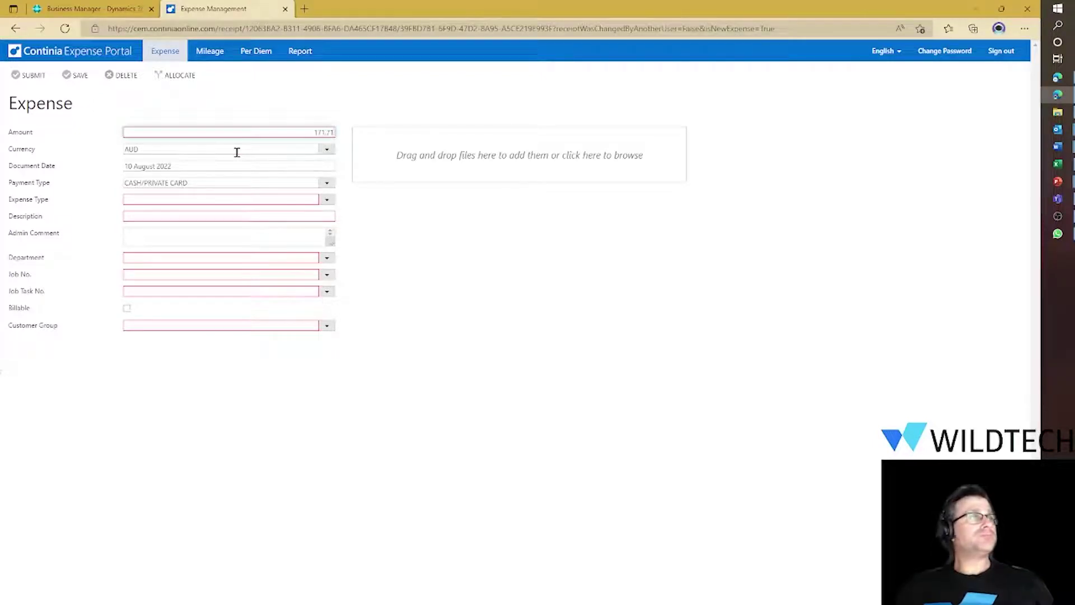
Keep the expense currency as AUD and set the document date to 15 April 2022.
{"action": "left_click", "coordinate": [237, 153]}
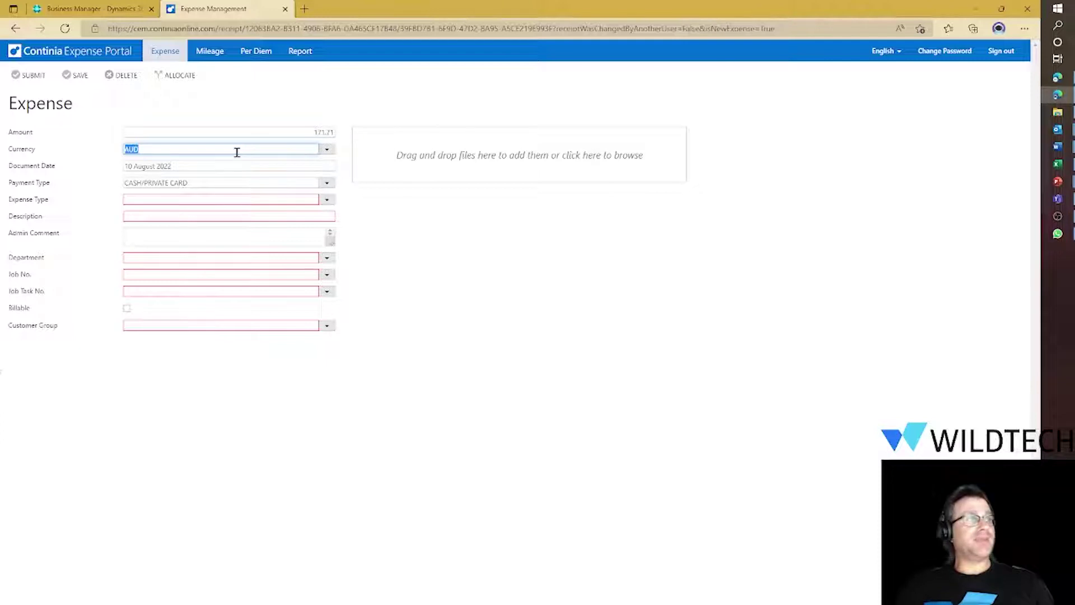
{"action": "key", "text": "Tab"}
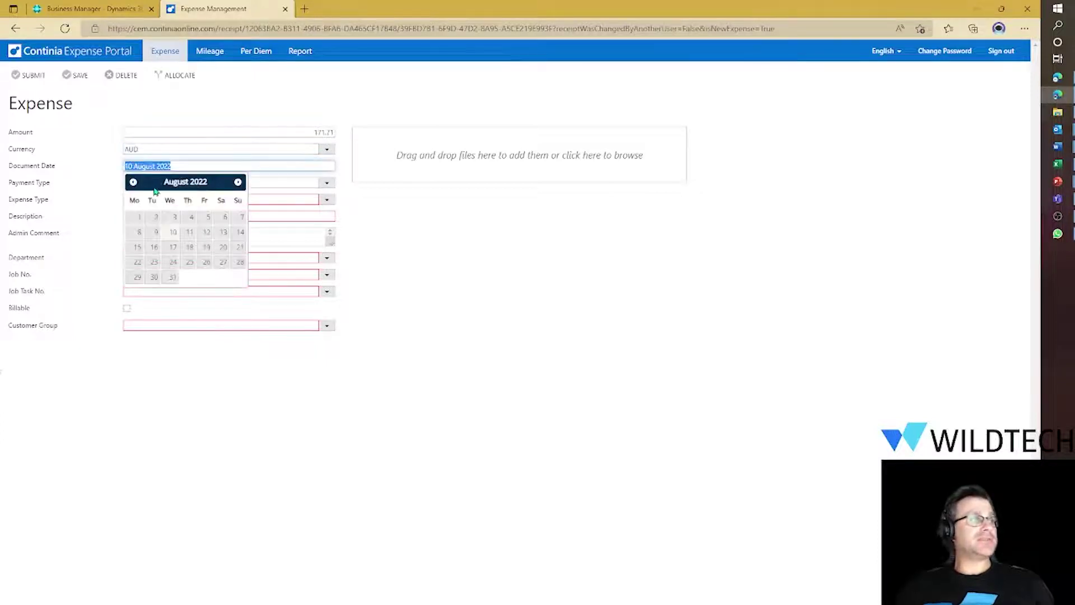
{"action": "left_click", "coordinate": [133, 183]}
{"action": "left_click", "coordinate": [132, 182]}
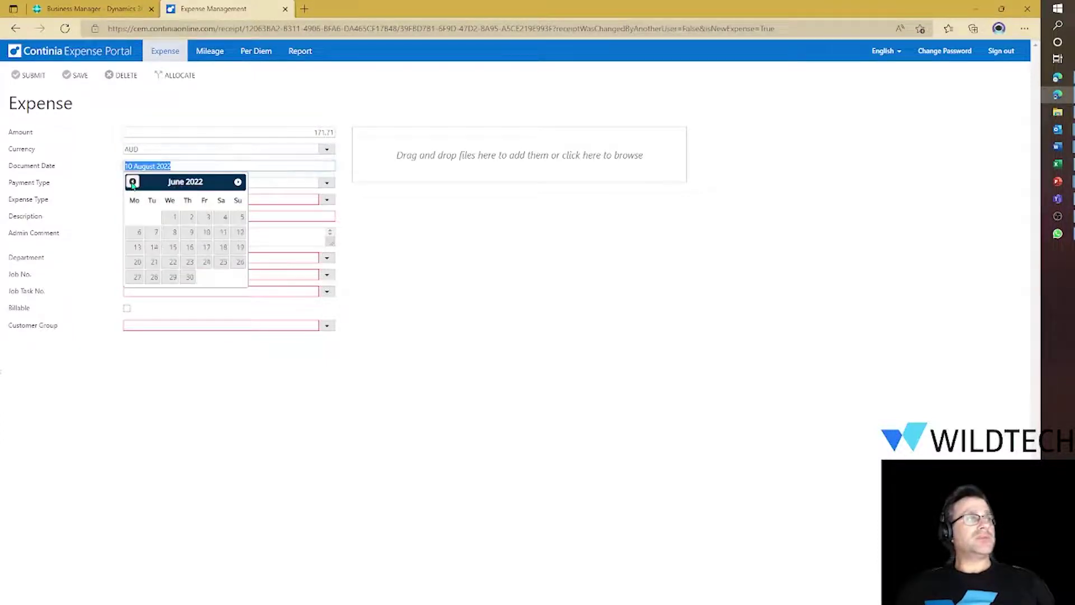
{"action": "left_click", "coordinate": [133, 182]}
{"action": "left_click", "coordinate": [132, 182]}
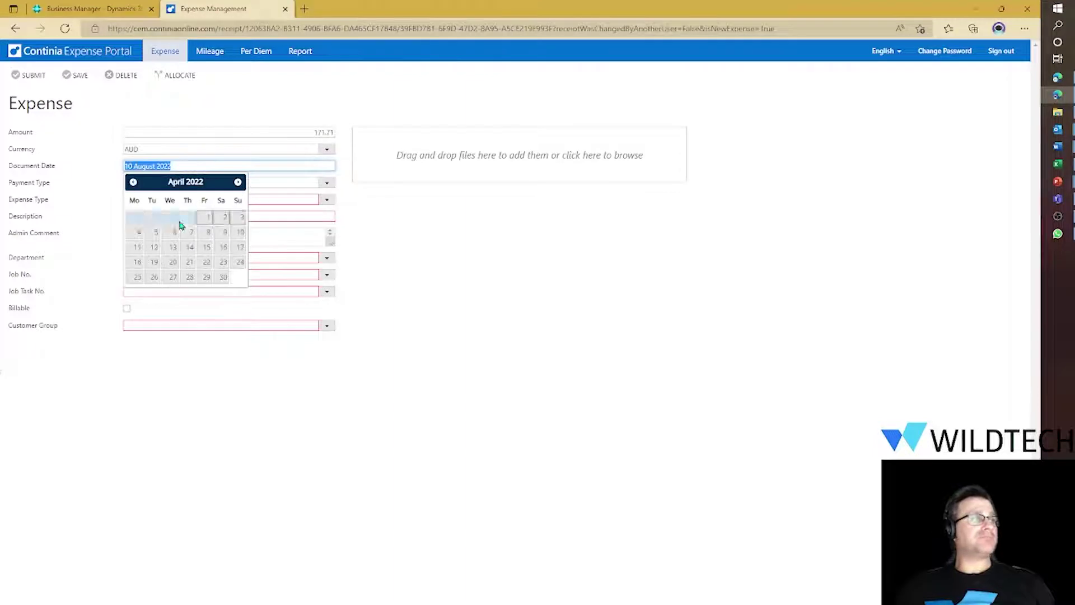
{"action": "left_click", "coordinate": [205, 247]}
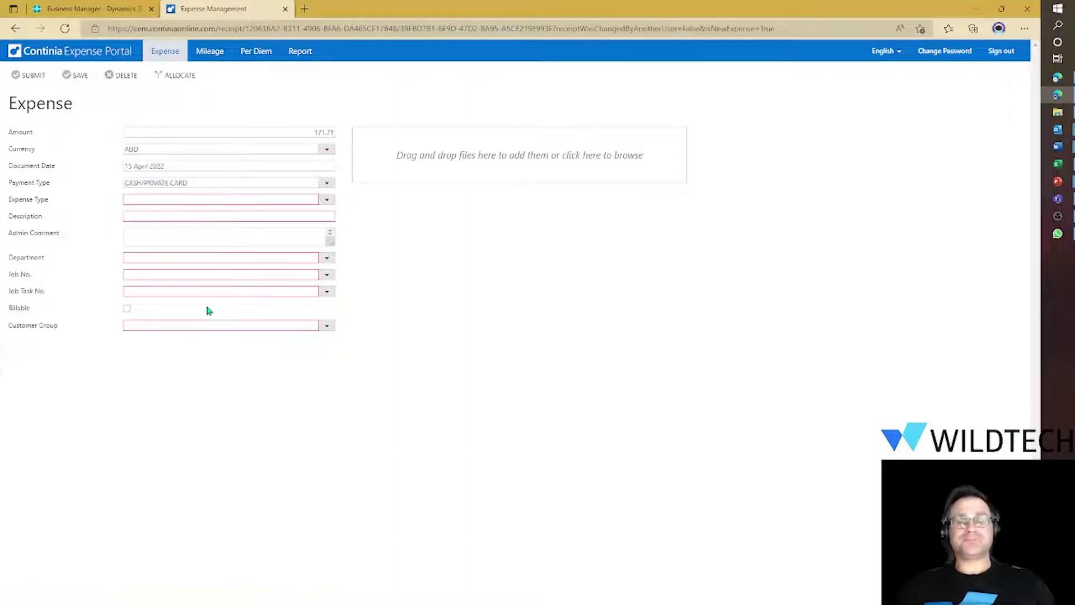
Set the expense's payment type to CASH/PRIVATE CARD and its expense type to ACCOMMODATION.
{"action": "left_click", "coordinate": [272, 182]}
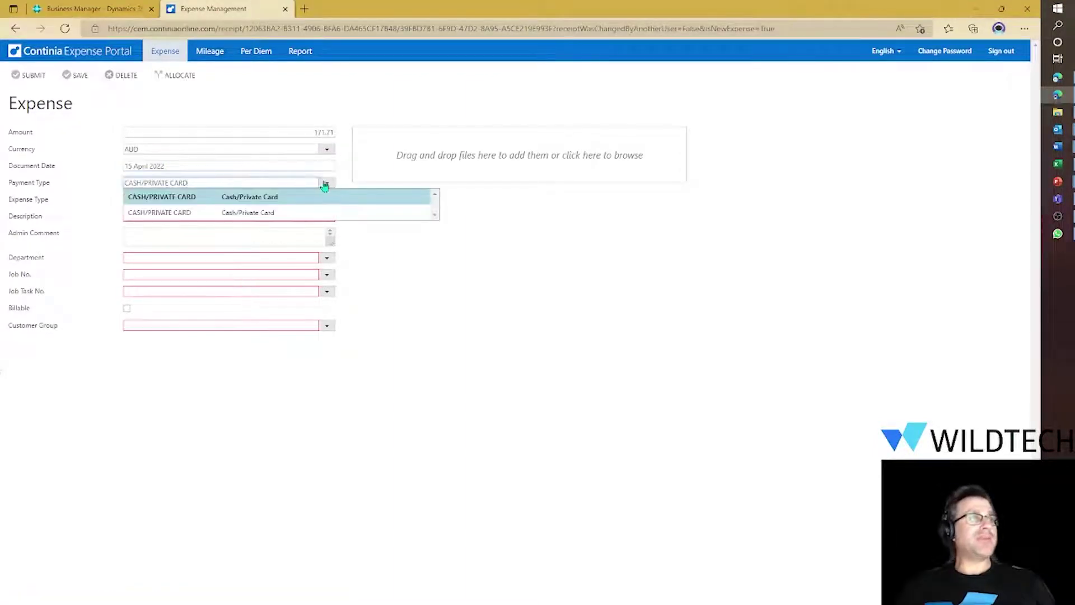
{"action": "left_click", "coordinate": [285, 215]}
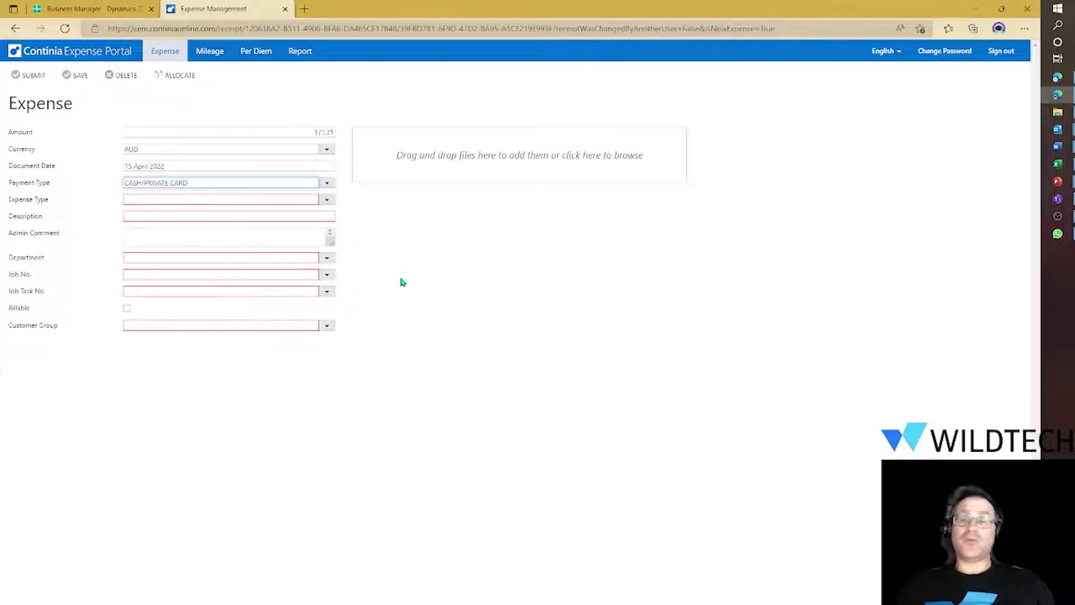
{"action": "left_click", "coordinate": [279, 199]}
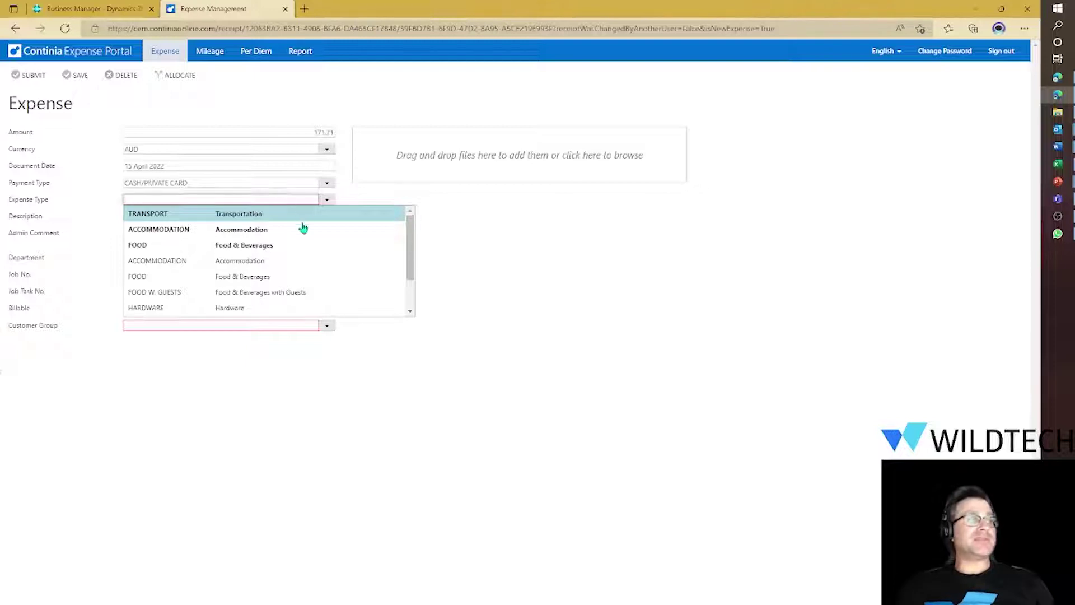
{"action": "left_click", "coordinate": [300, 261]}
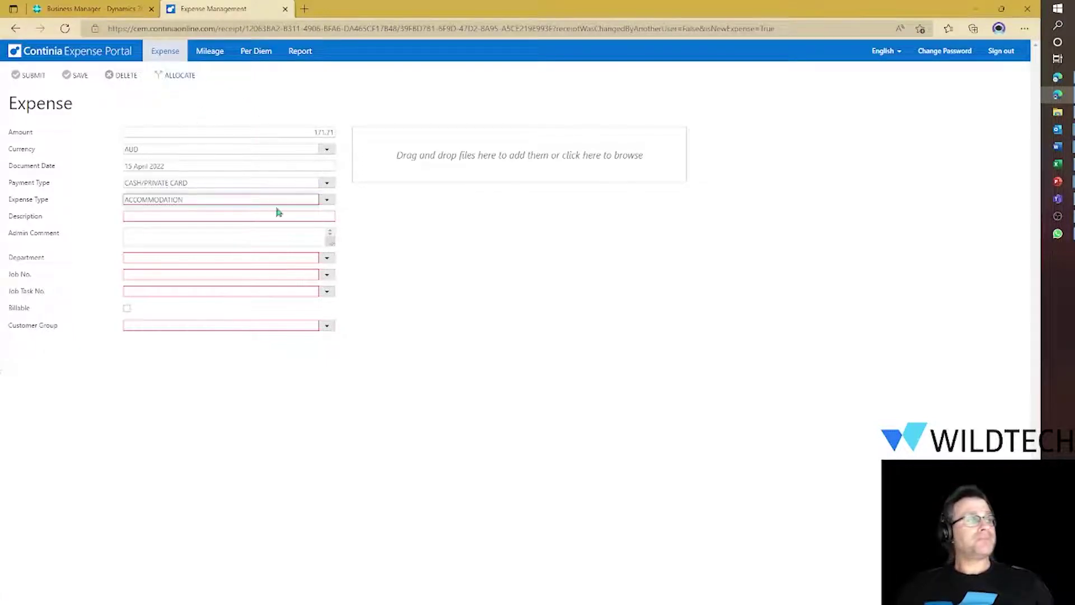
Enter the description "Holiday Inn Accomm" and the admin comment "this expense has been approved please reimburse".
{"action": "left_click", "coordinate": [254, 215]}
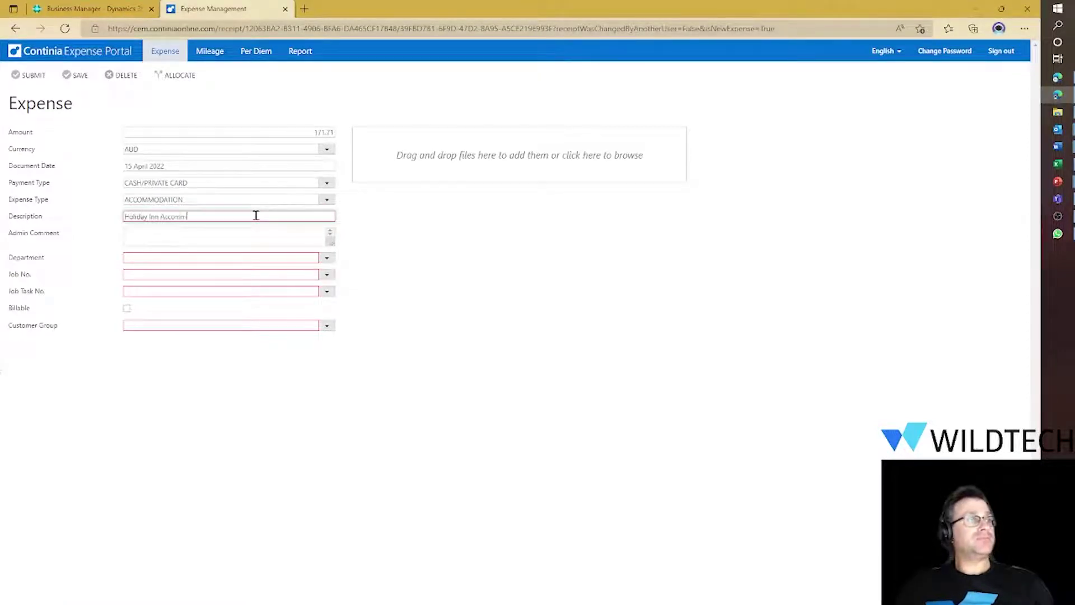
{"action": "key", "text": "Tab"}
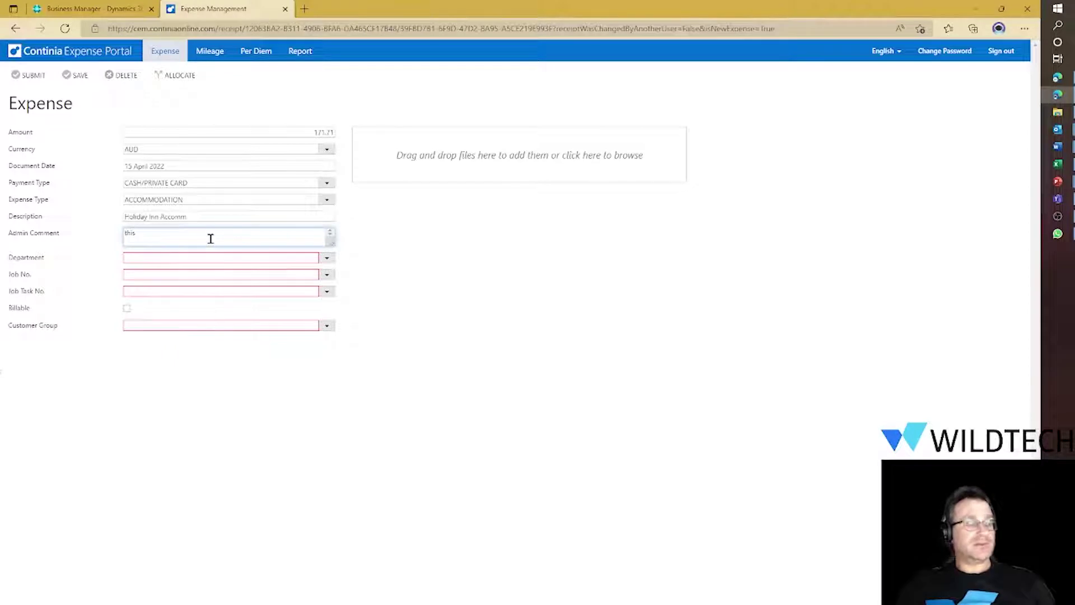
{"action": "type", "text": "this expense has b"}
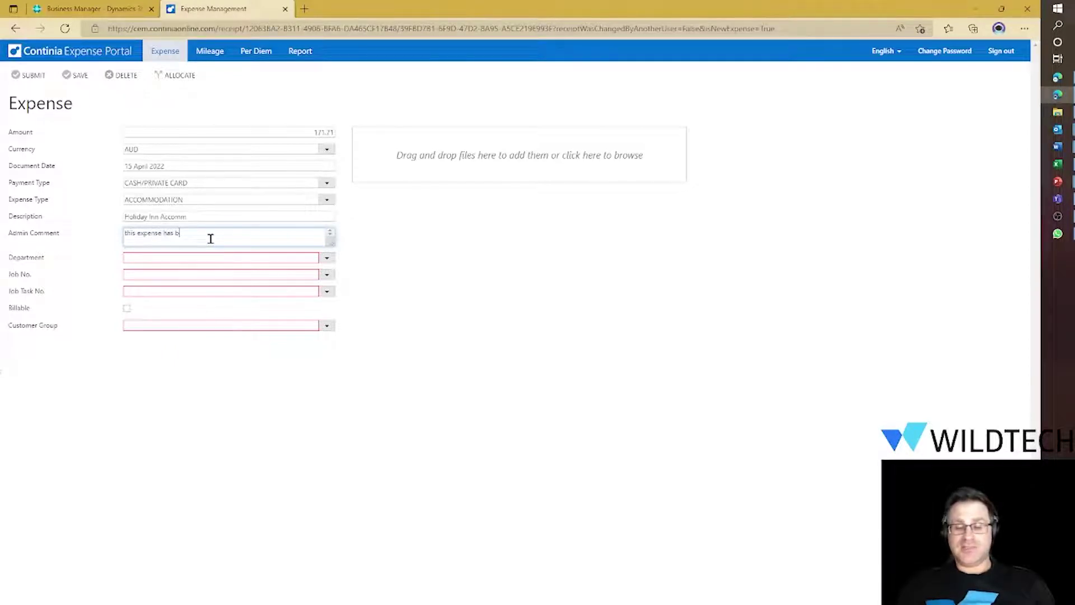
{"action": "type", "text": "een approved please reimburse"}
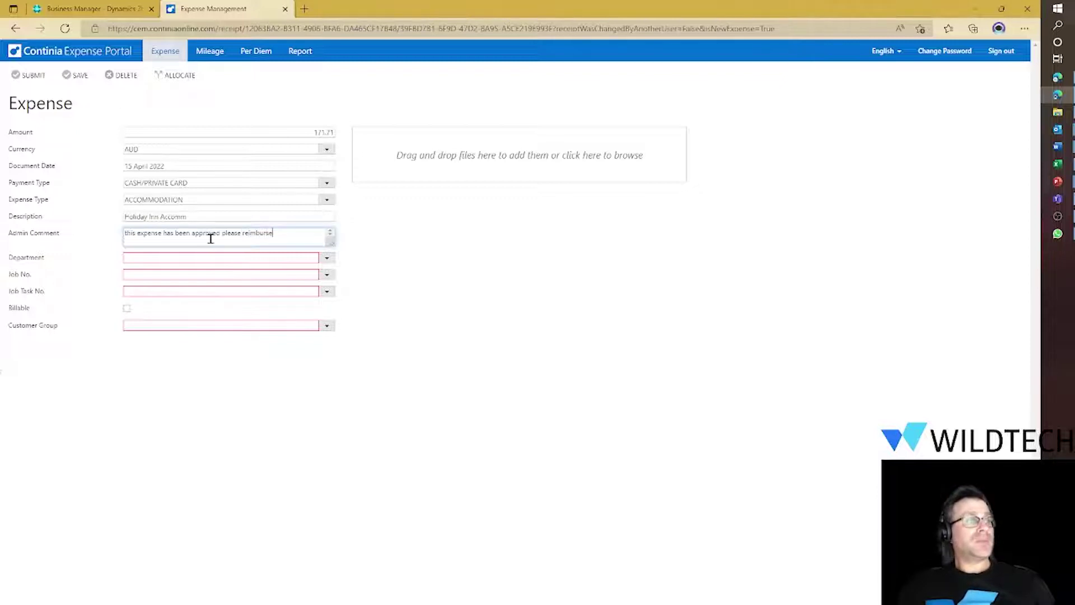
{"action": "key", "text": "Tab"}
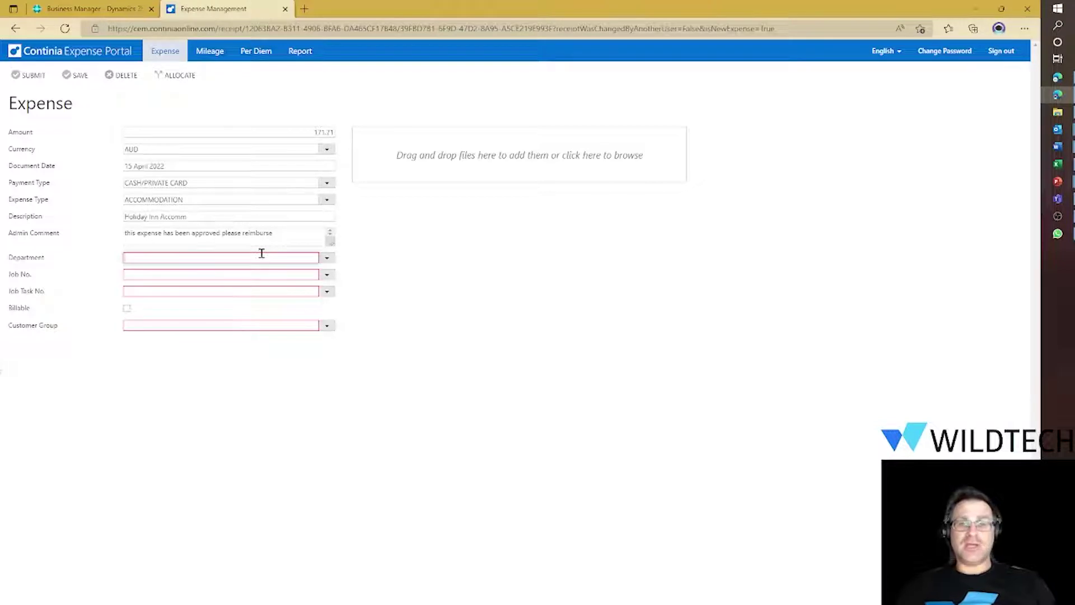
Assign the expense to the SALES department and the LARGE customer group.
{"action": "left_click", "coordinate": [327, 258]}
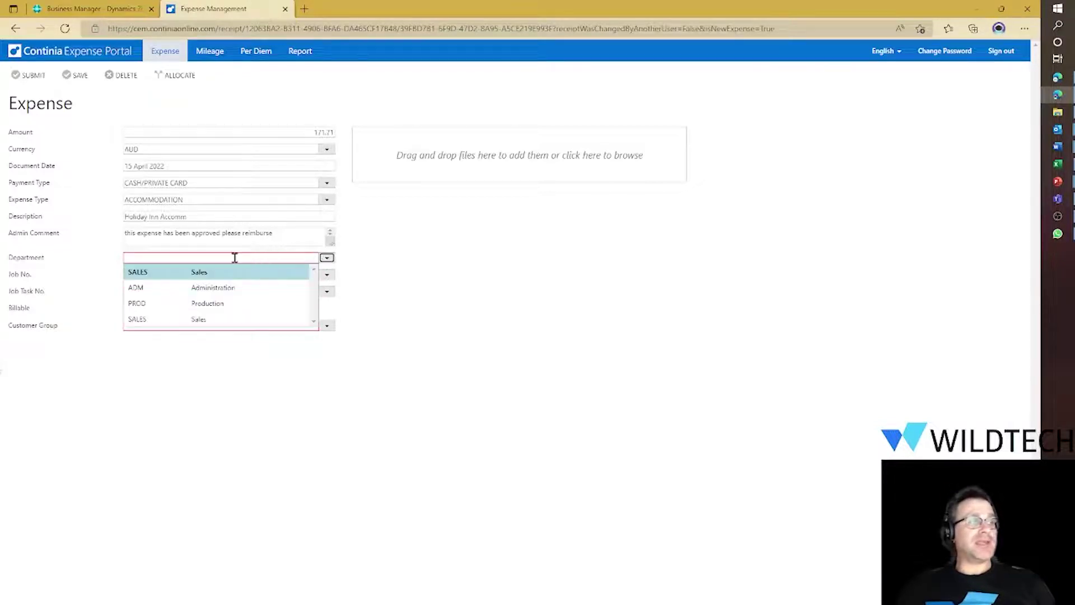
{"action": "left_click", "coordinate": [140, 318]}
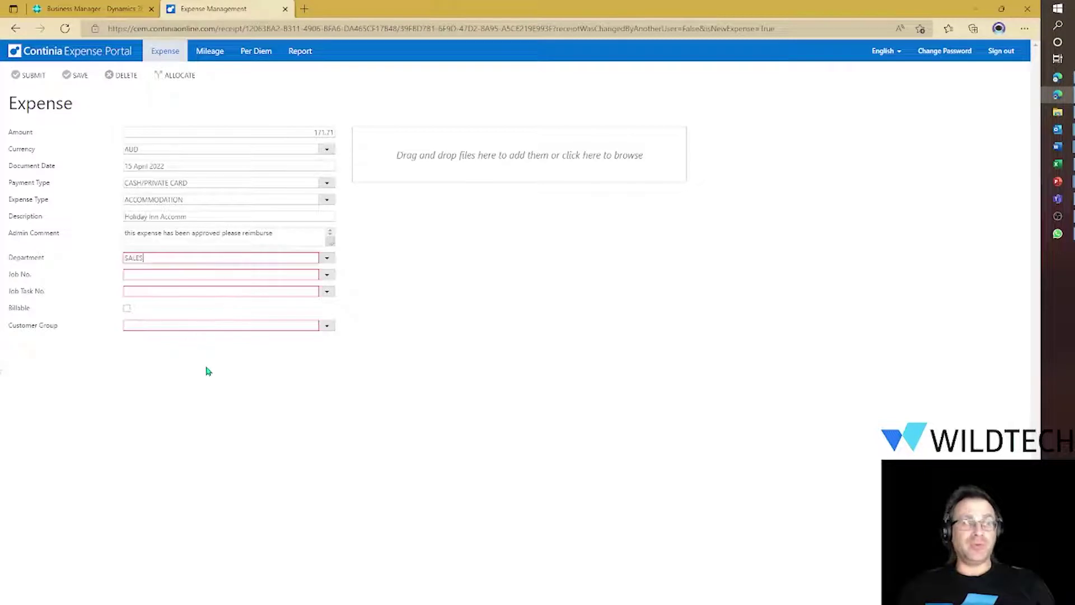
{"action": "left_click", "coordinate": [283, 326]}
{"action": "left_click", "coordinate": [327, 326]}
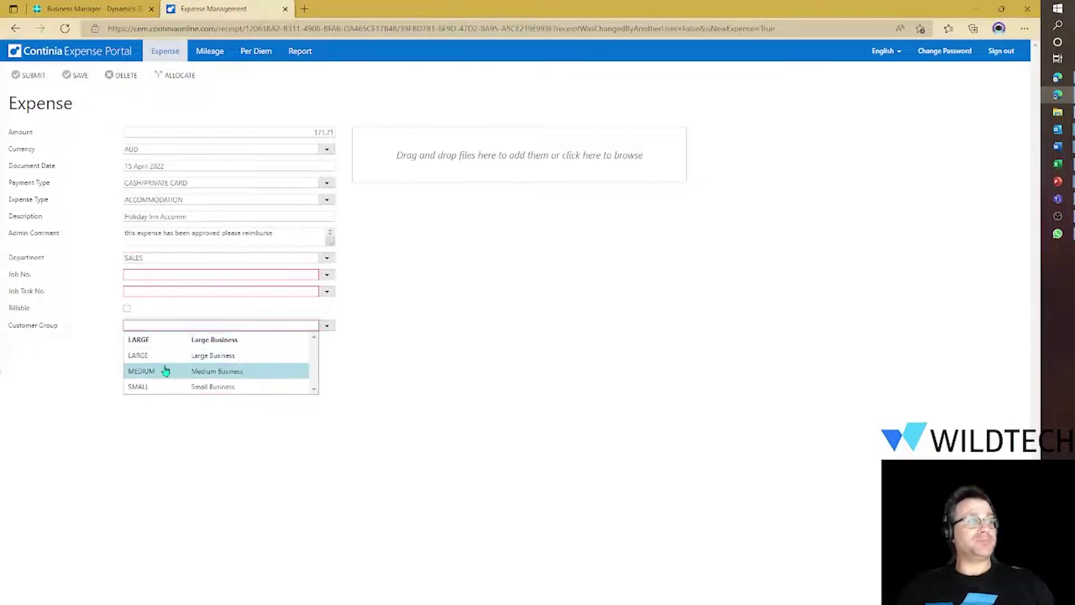
{"action": "left_click", "coordinate": [148, 357]}
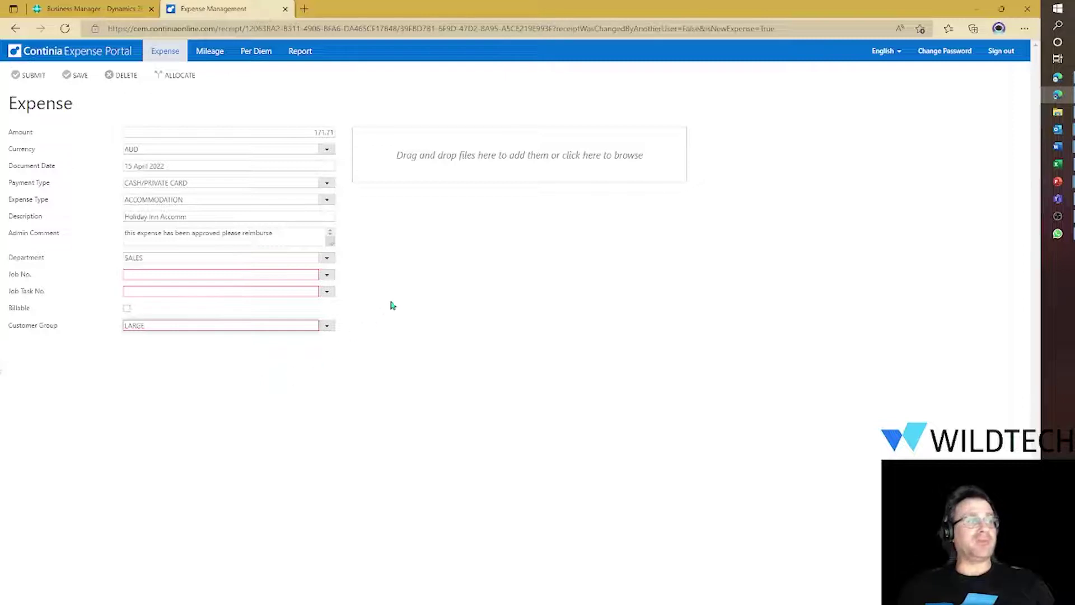
Link the expense to job J00010 (Moooo Inc Contact) and job task 950, Expense (Costs).
{"action": "left_click", "coordinate": [250, 271]}
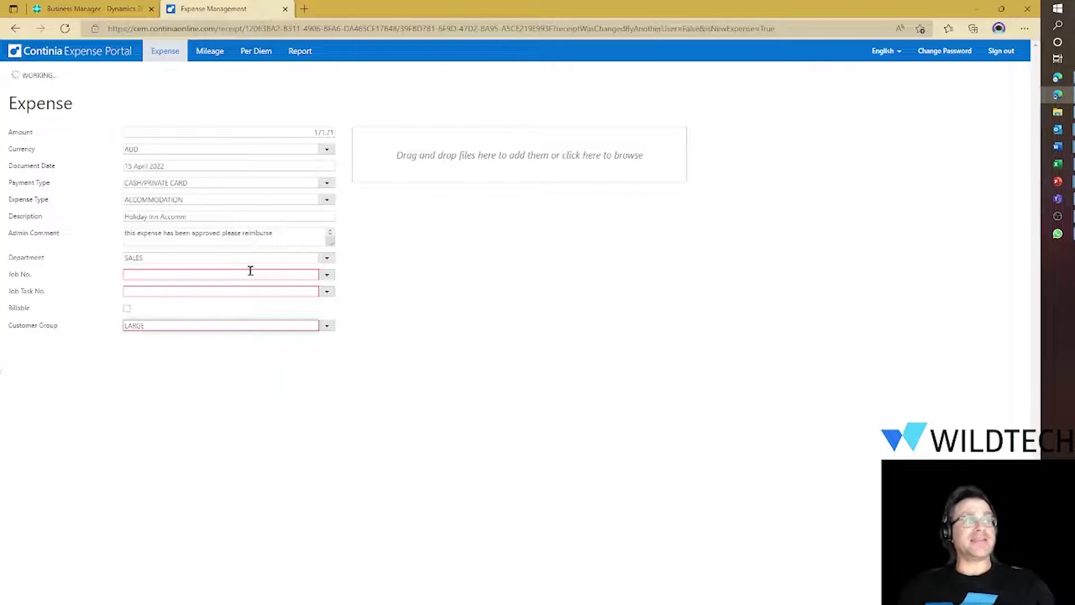
{"action": "left_click", "coordinate": [314, 273]}
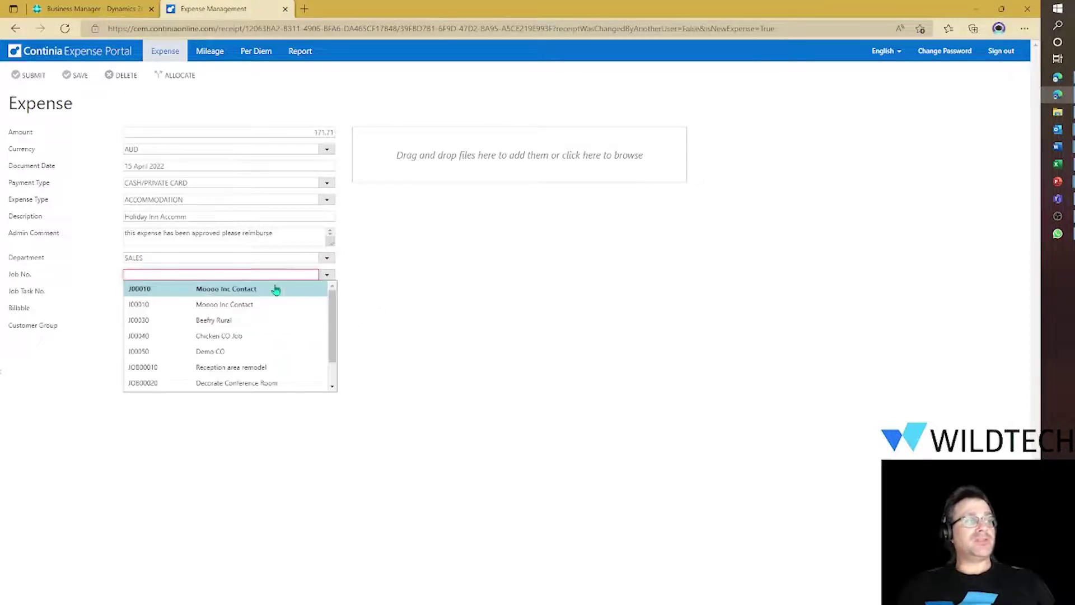
{"action": "left_click", "coordinate": [144, 306]}
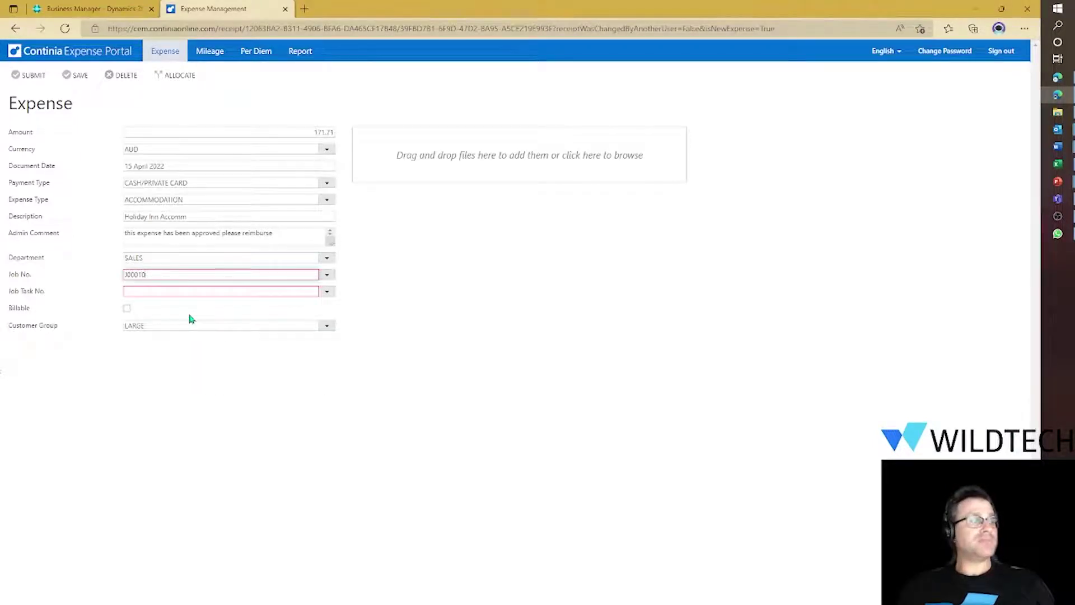
{"action": "left_click", "coordinate": [228, 291]}
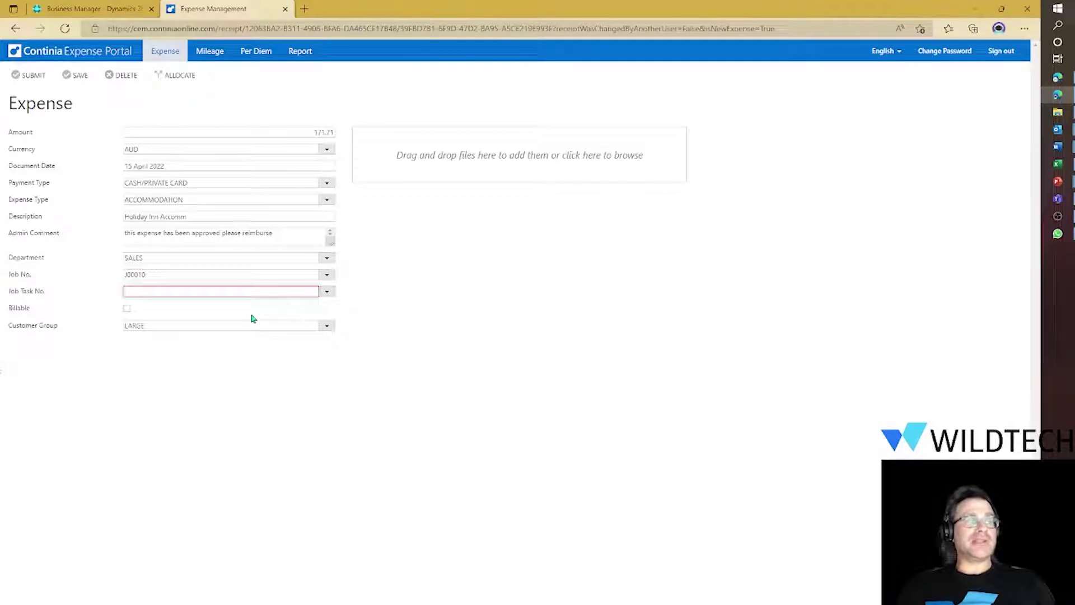
{"action": "left_click", "coordinate": [326, 292]}
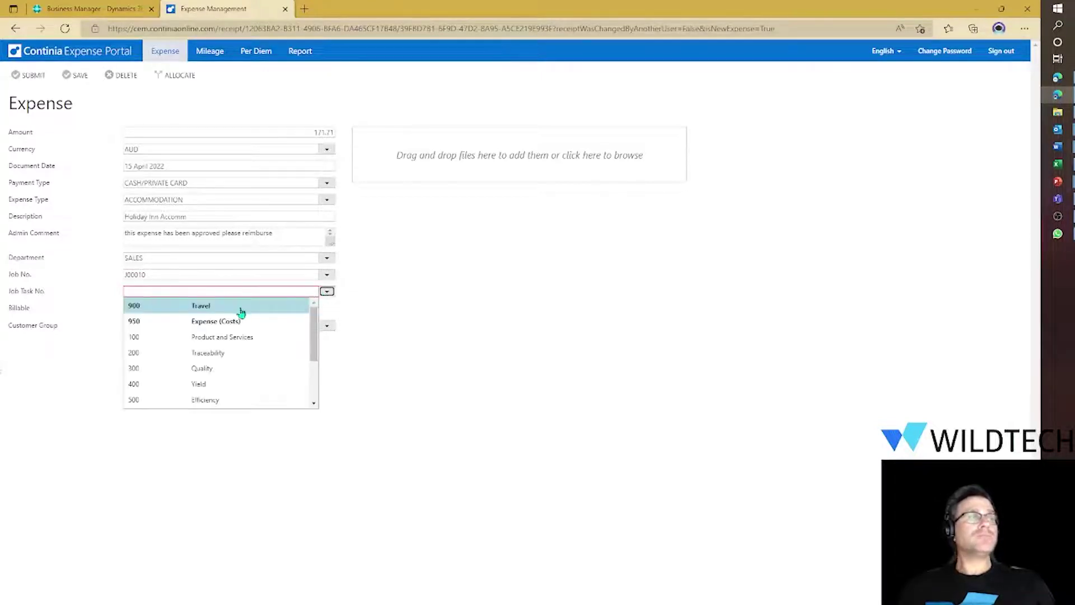
{"action": "scroll", "coordinate": [243, 330], "scroll_direction": "down", "scroll_amount": 2}
{"action": "scroll", "coordinate": [243, 330], "scroll_direction": "down", "scroll_amount": 3}
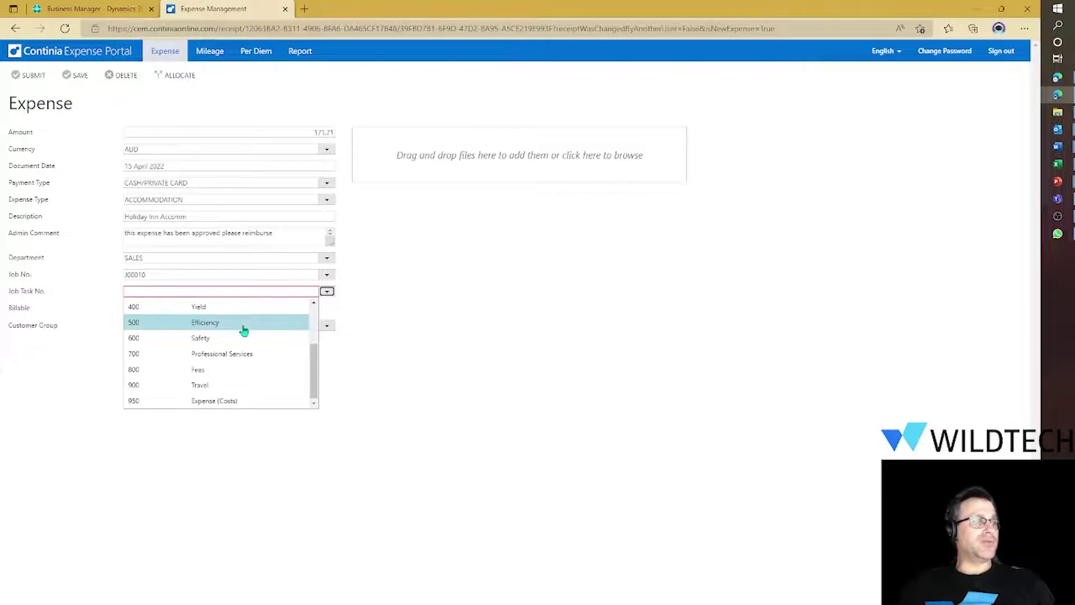
{"action": "left_click", "coordinate": [134, 401]}
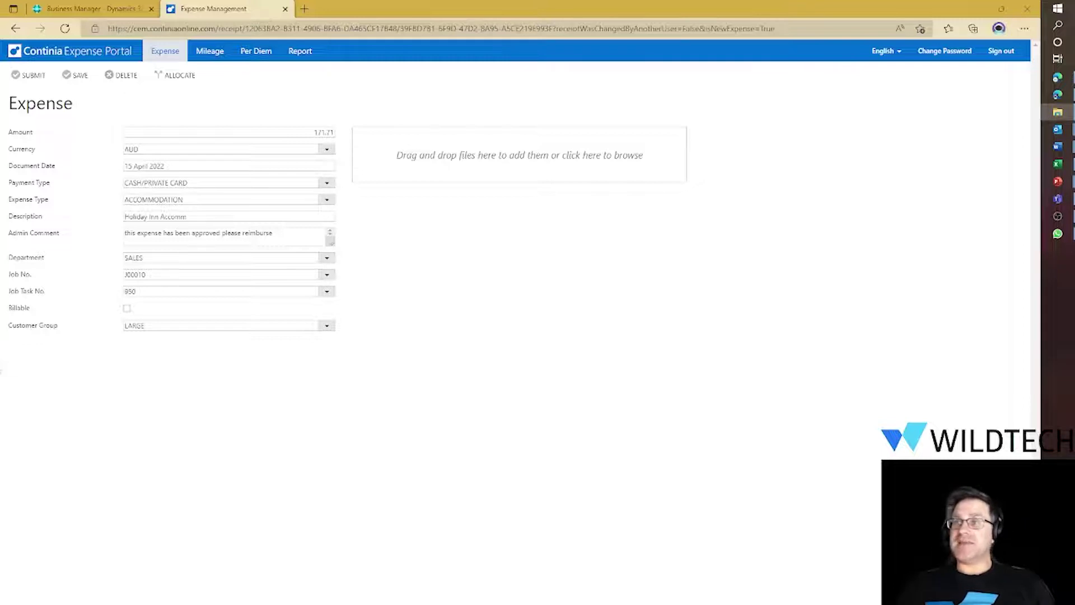
Attach the Holiday Inn Tax Invoice file to the expense and submit it.
{"action": "left_click_drag", "start_coordinate": [997, 163], "coordinate": [474, 159]}
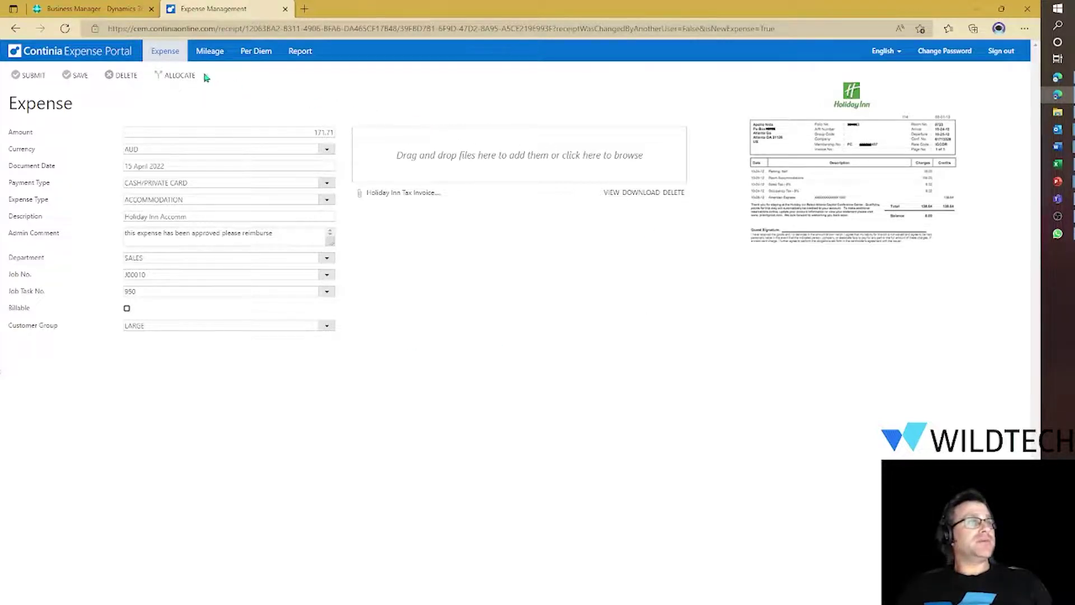
{"action": "left_click", "coordinate": [24, 76]}
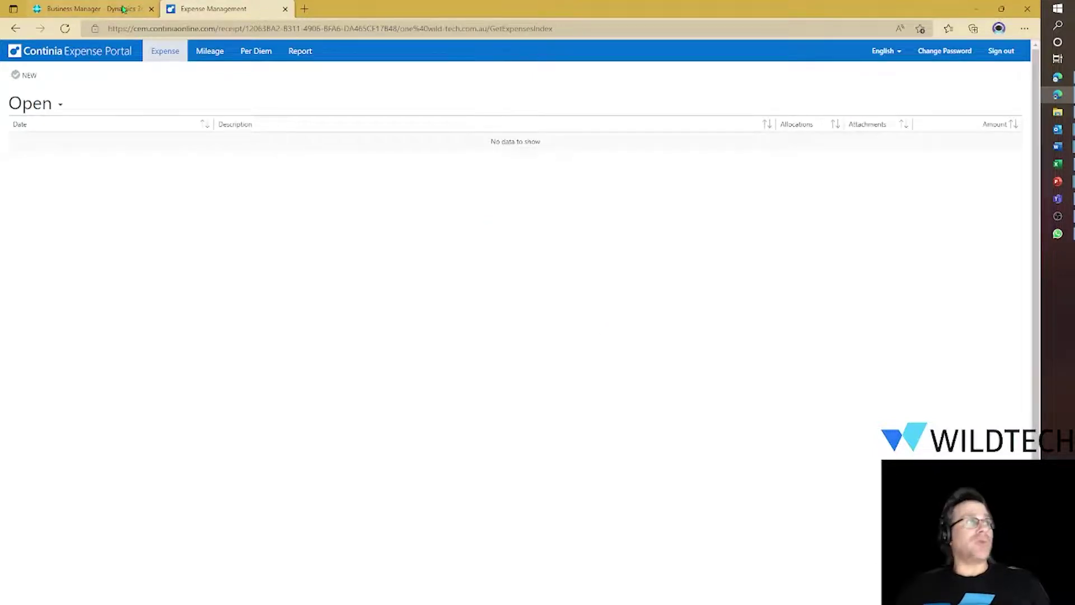
Return to Business Central and switch to the accountant's window for Lumachain Operations.
{"action": "left_click", "coordinate": [90, 9]}
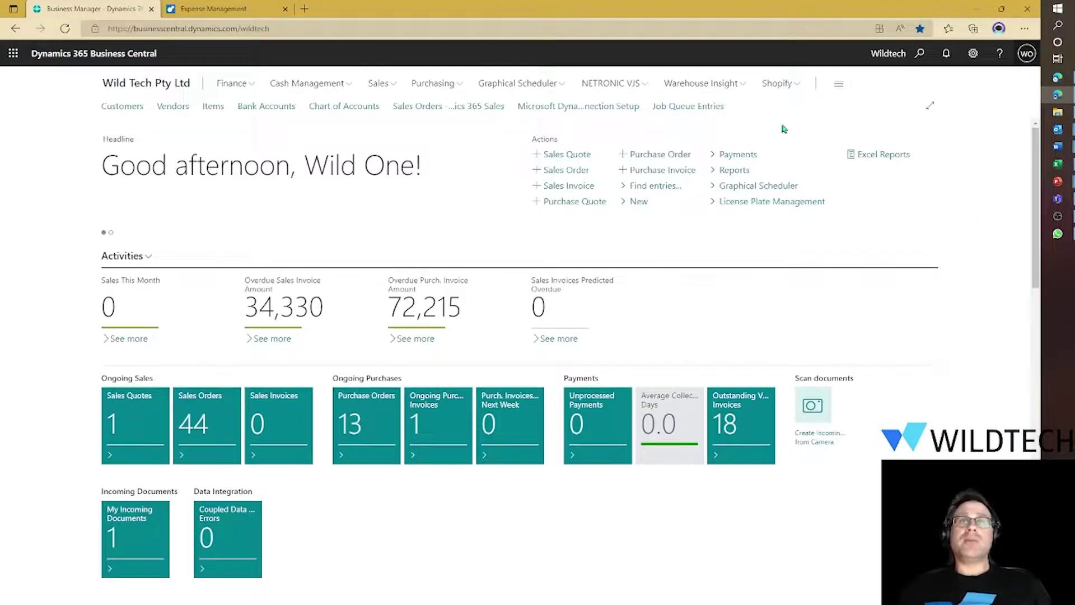
{"action": "left_click", "coordinate": [1057, 78]}
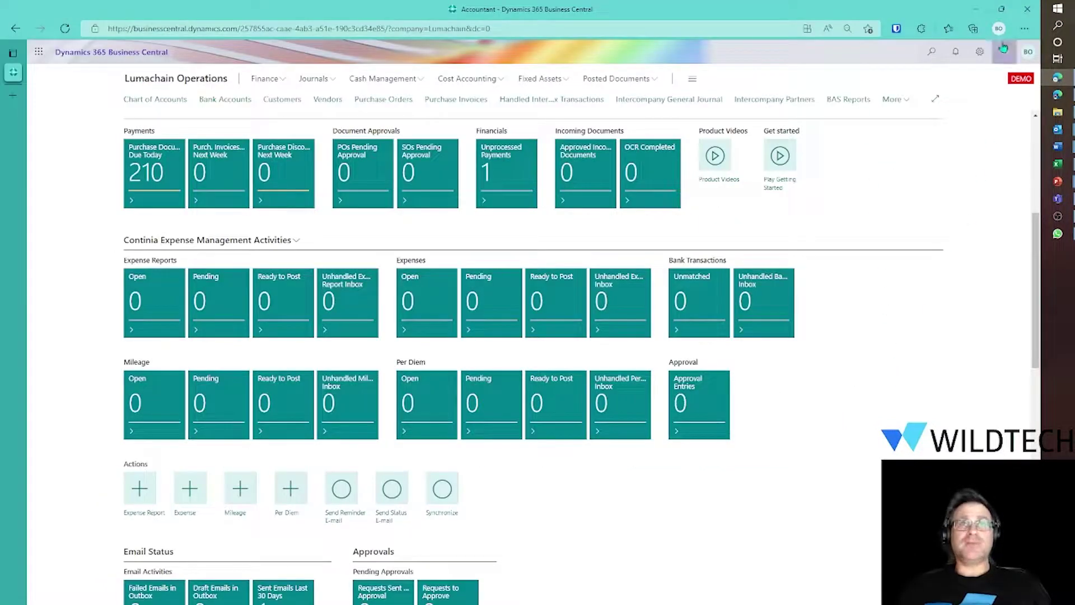
Check which account is signed in and synchronize the expense data with Continia Online.
{"action": "left_click", "coordinate": [1028, 52]}
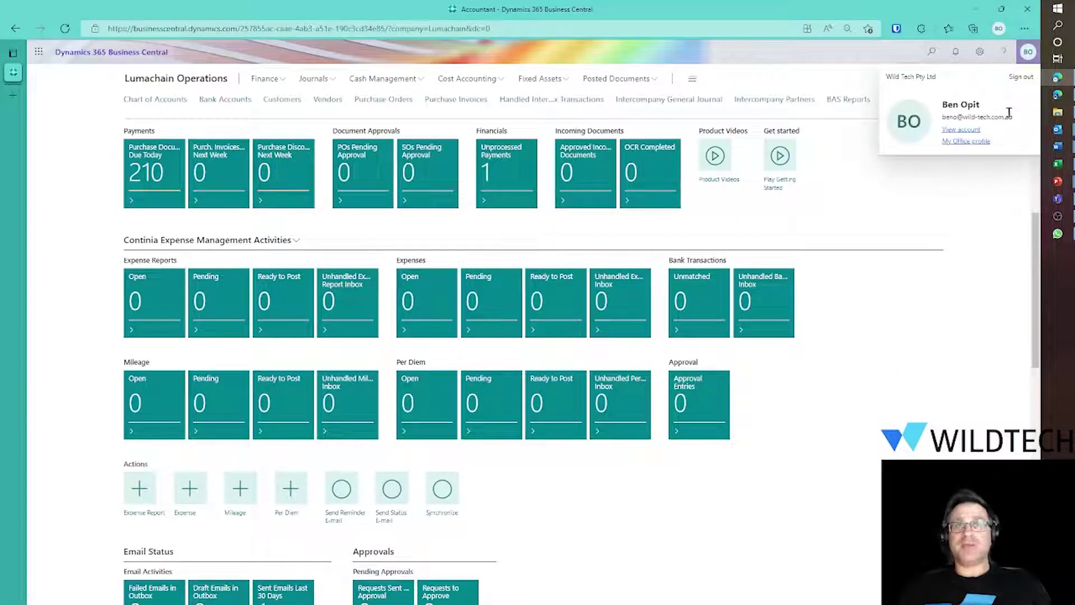
{"action": "left_click", "coordinate": [1028, 52]}
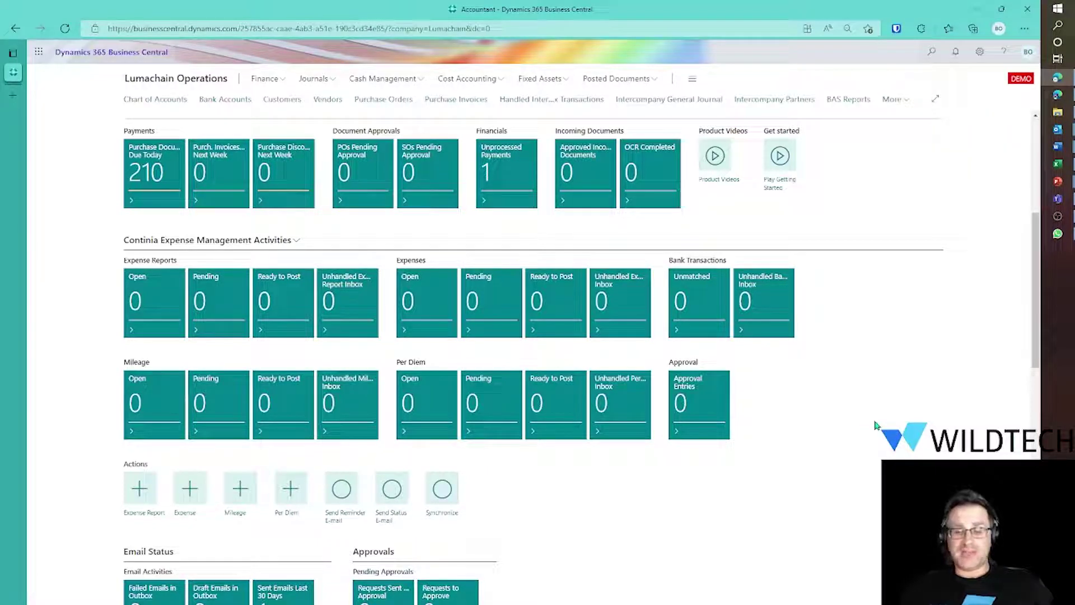
{"action": "left_click", "coordinate": [451, 498]}
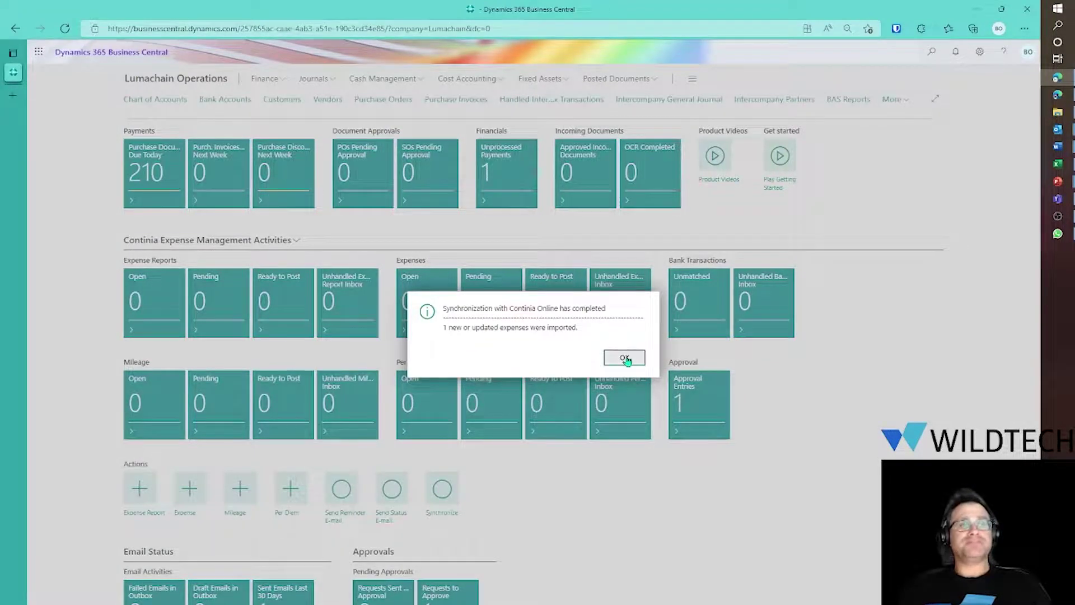
{"action": "left_click", "coordinate": [625, 358]}
Open the pending Holiday Inn accommodation expense and review its description, admin comment and job line type options.
{"action": "left_click", "coordinate": [492, 310]}
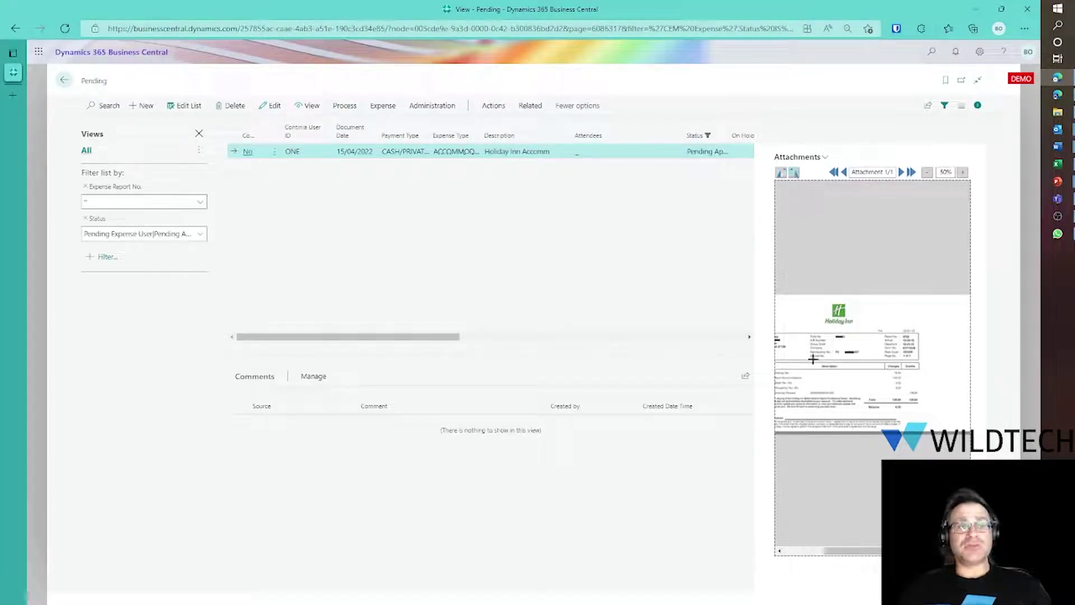
{"action": "left_click", "coordinate": [275, 106]}
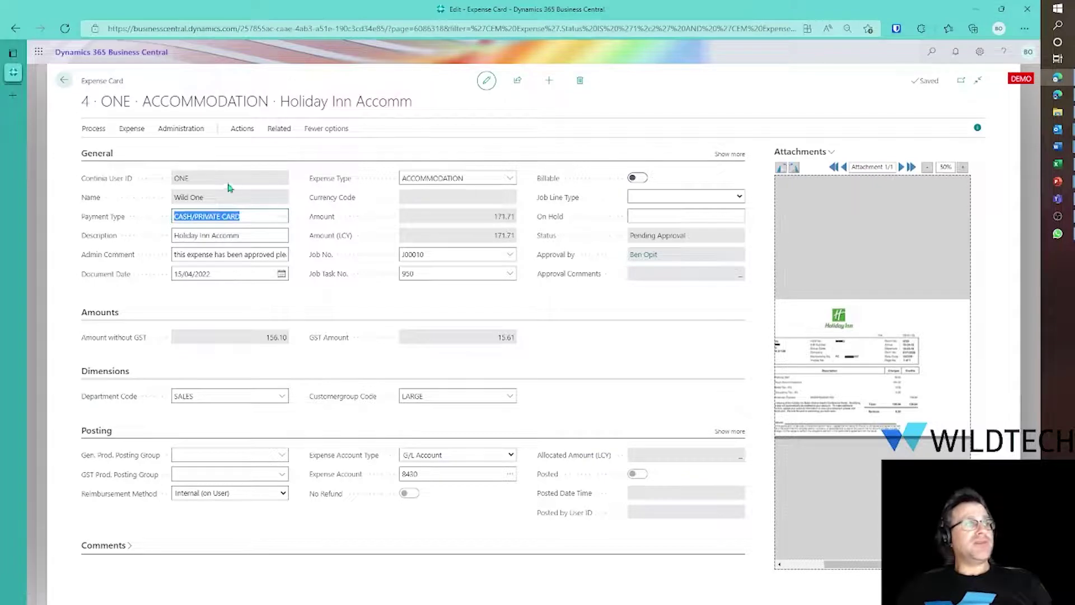
{"action": "left_click", "coordinate": [255, 237]}
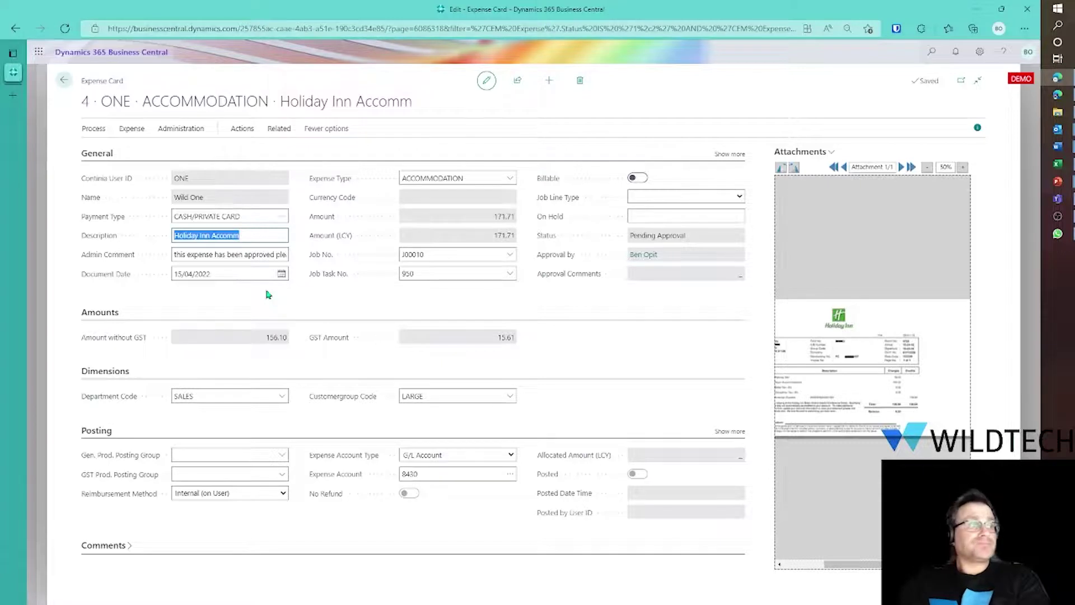
{"action": "left_click", "coordinate": [256, 249]}
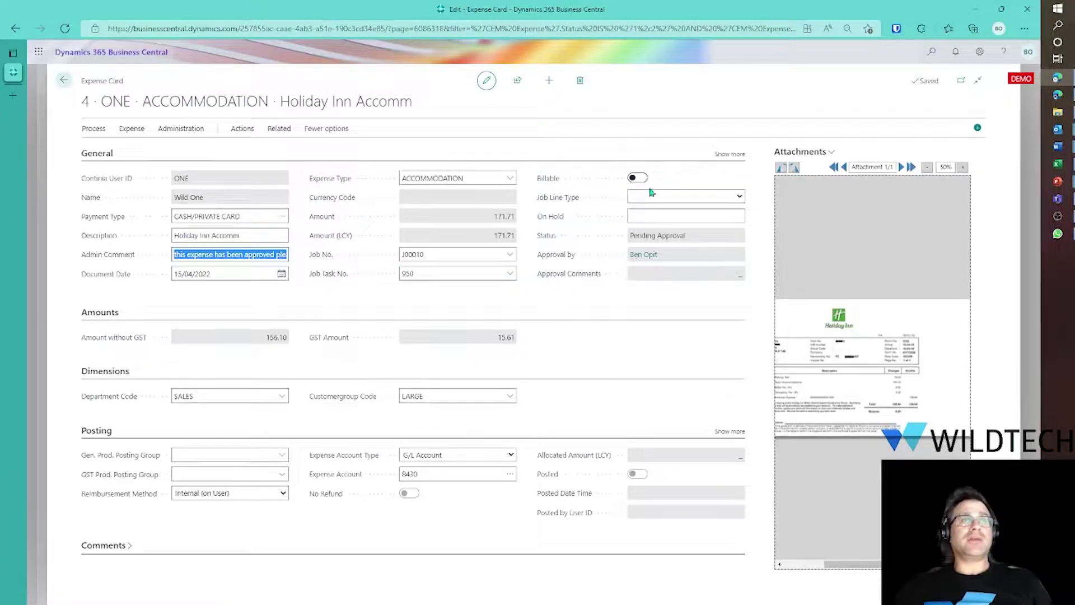
{"action": "left_click", "coordinate": [662, 201]}
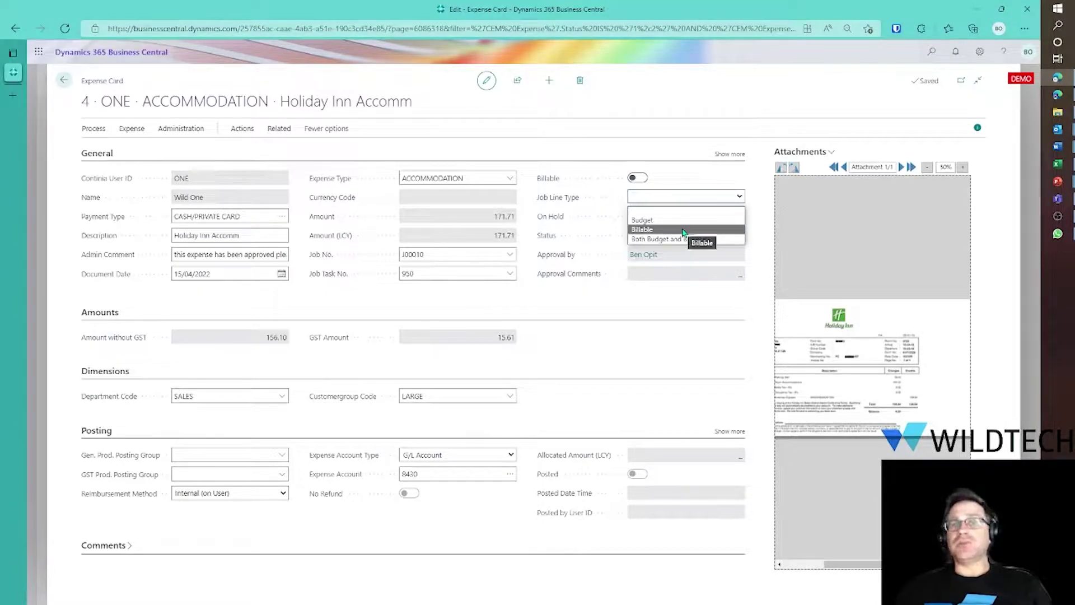
{"action": "left_click", "coordinate": [694, 183]}
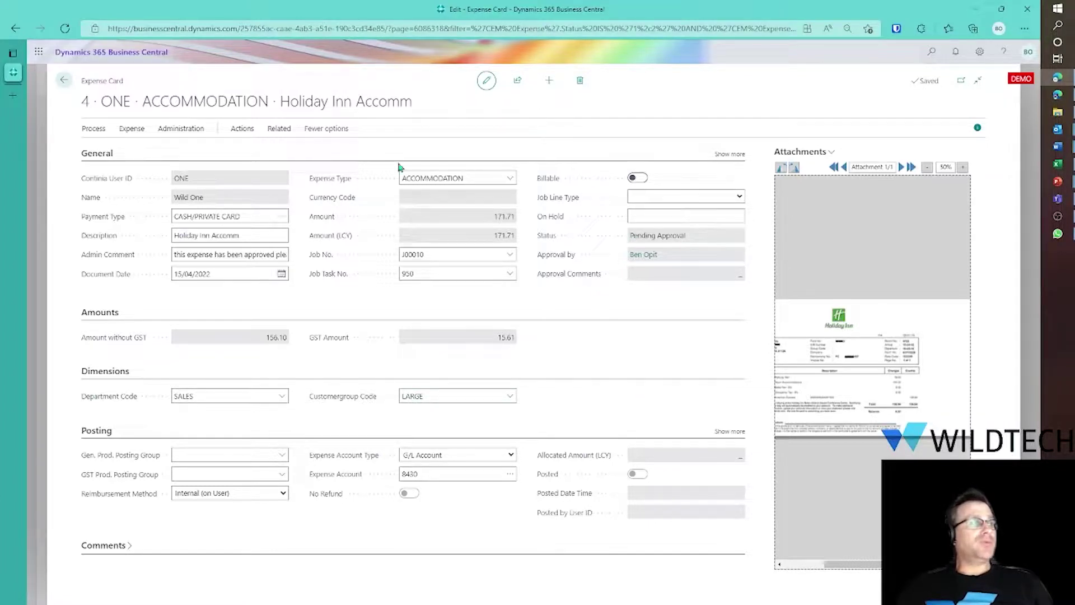
Try to force the approval of the Holiday Inn accommodation expense, and return to the role centre.
{"action": "left_click", "coordinate": [91, 128]}
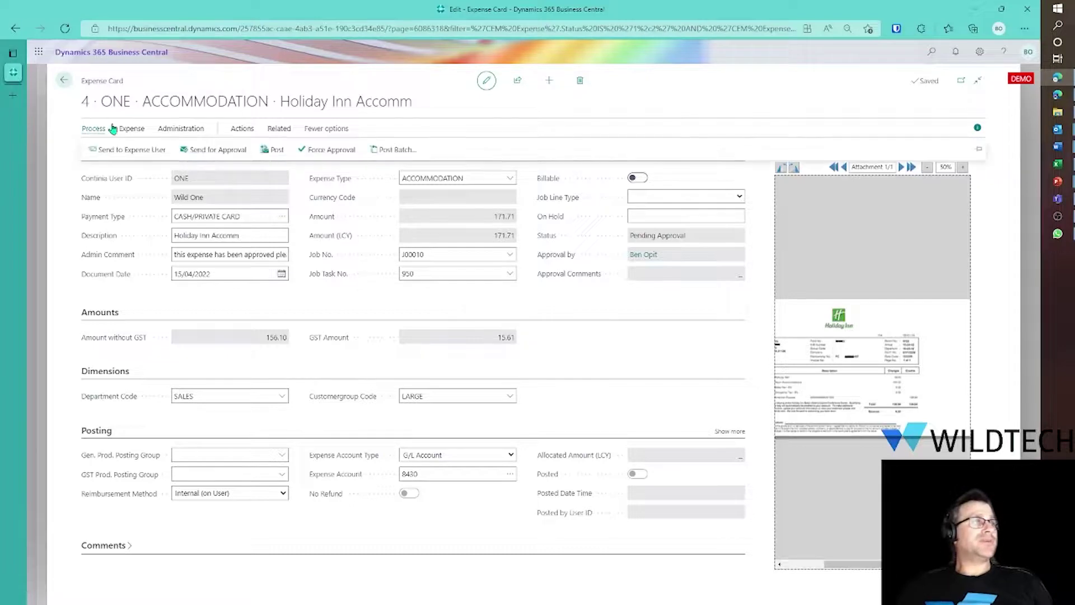
{"action": "left_click", "coordinate": [318, 150]}
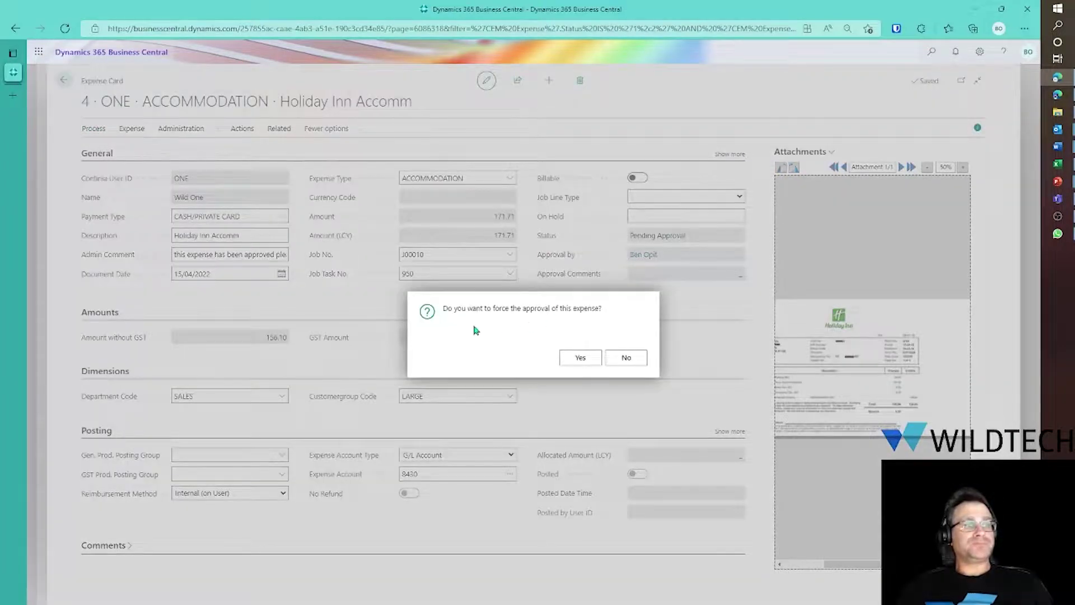
{"action": "left_click", "coordinate": [579, 359]}
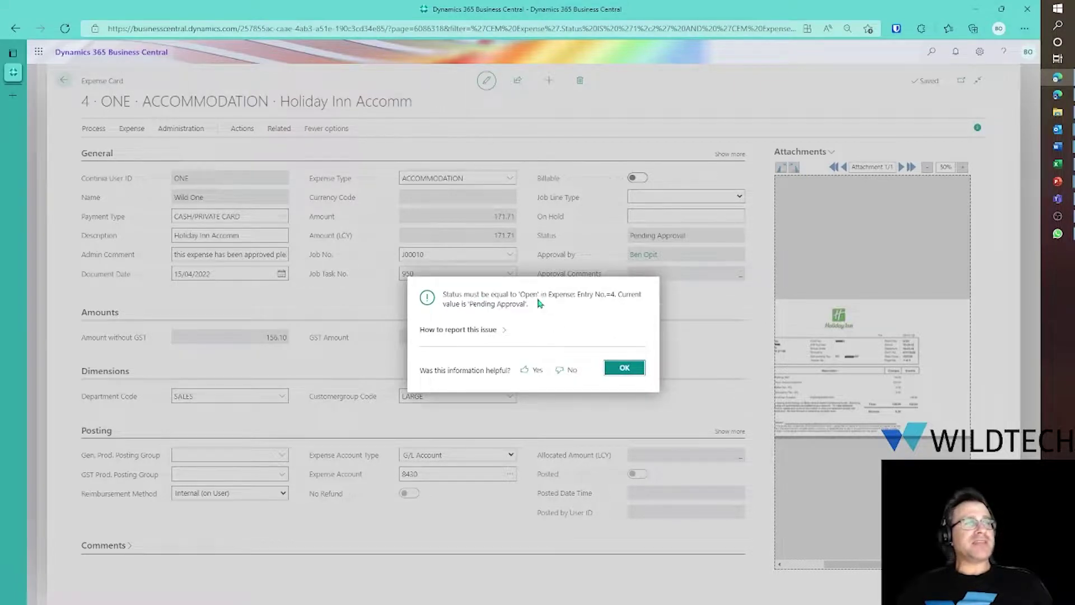
{"action": "left_click", "coordinate": [627, 369]}
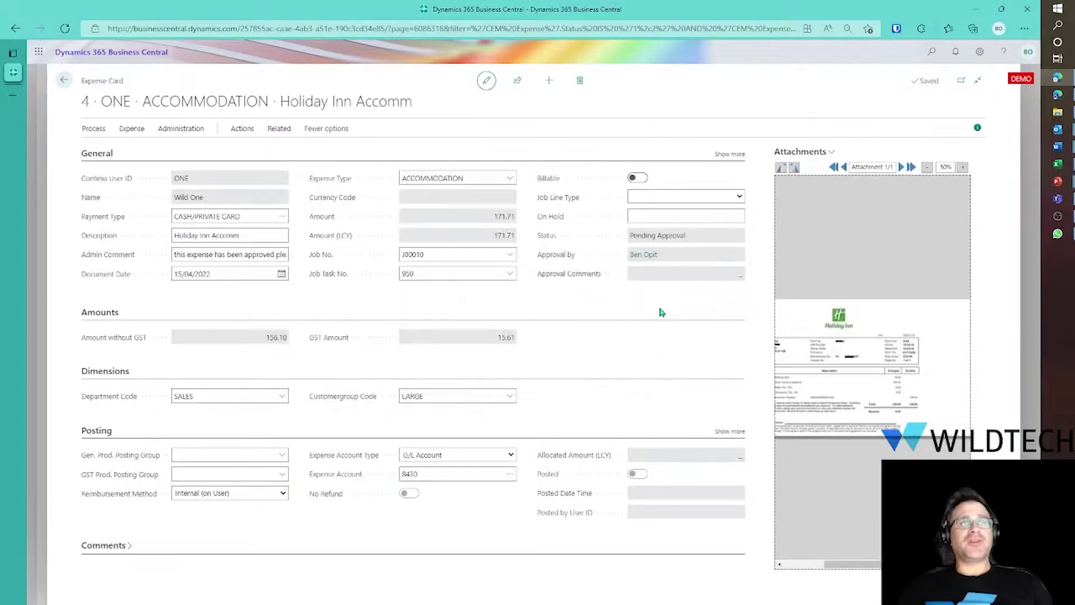
{"action": "left_click", "coordinate": [60, 82]}
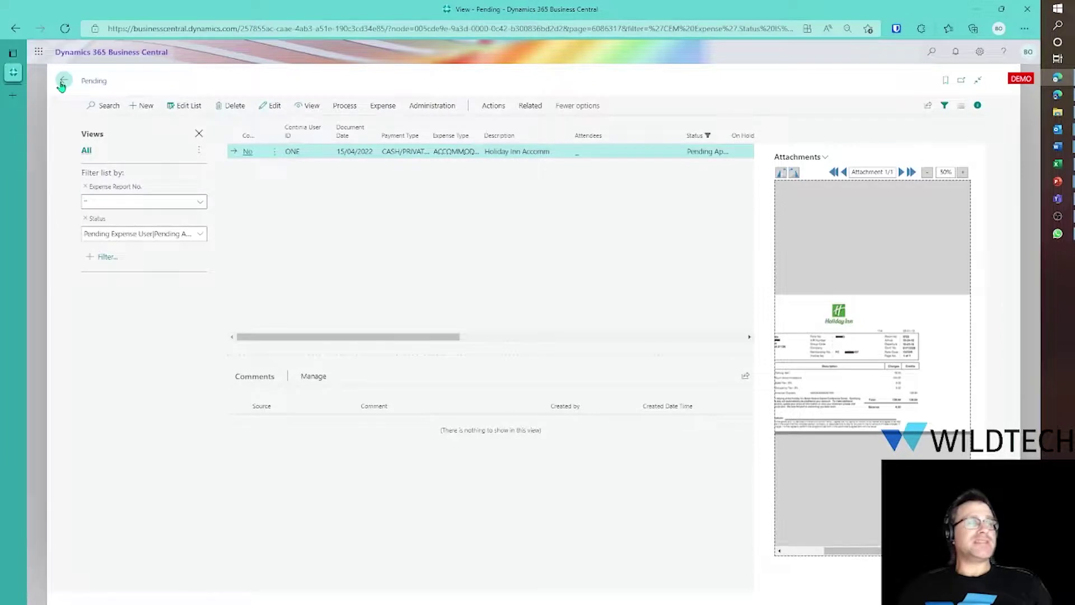
{"action": "left_click", "coordinate": [61, 83]}
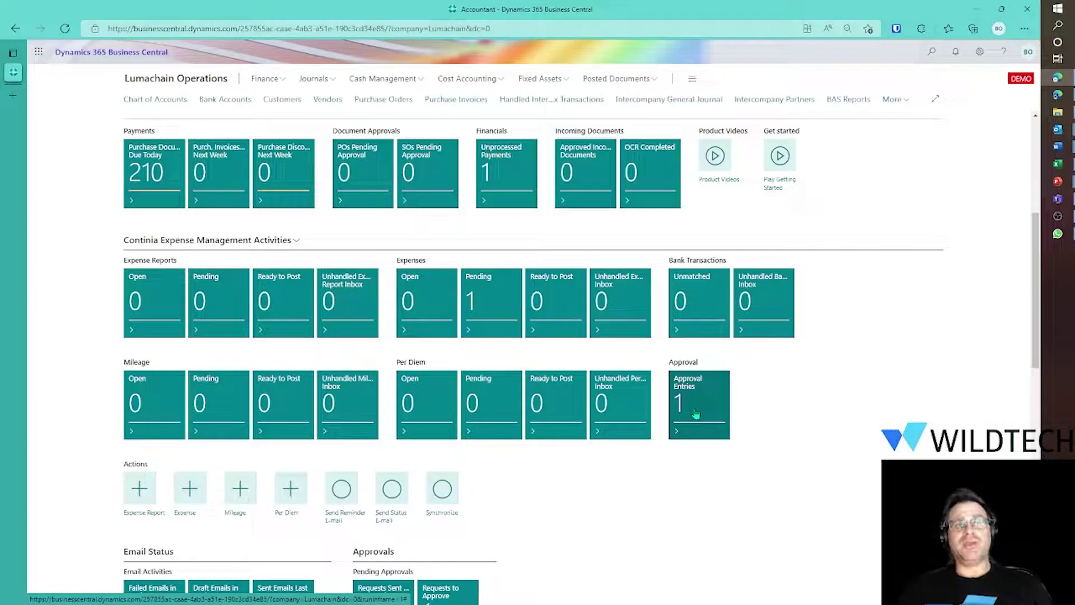
Approve the Holiday Inn accommodation expense from the expense approval entries and refresh the expense activities on the role centre.
{"action": "left_click", "coordinate": [696, 414]}
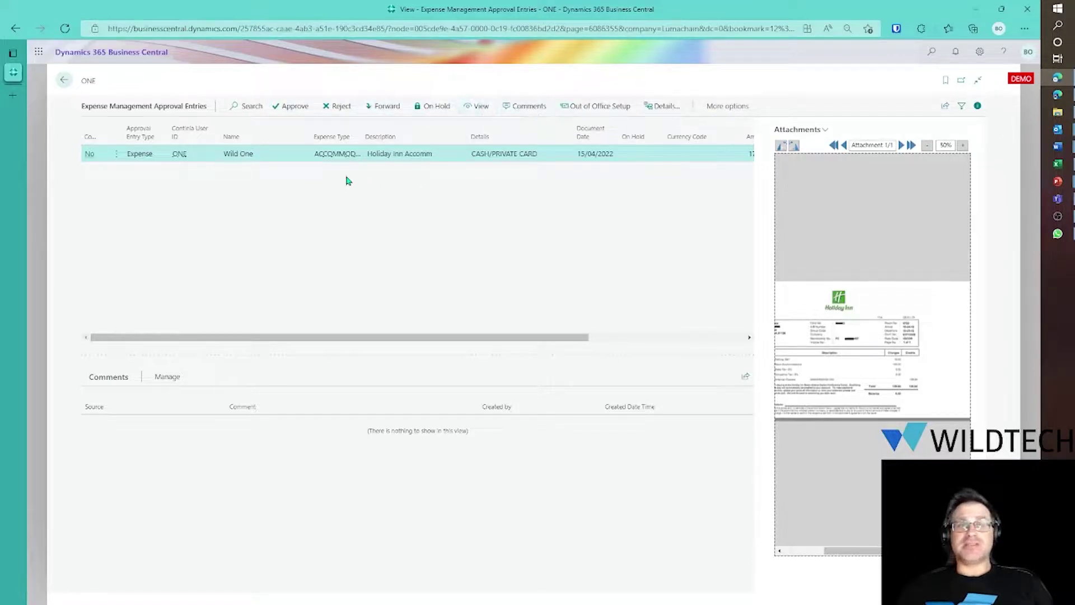
{"action": "left_click", "coordinate": [293, 108]}
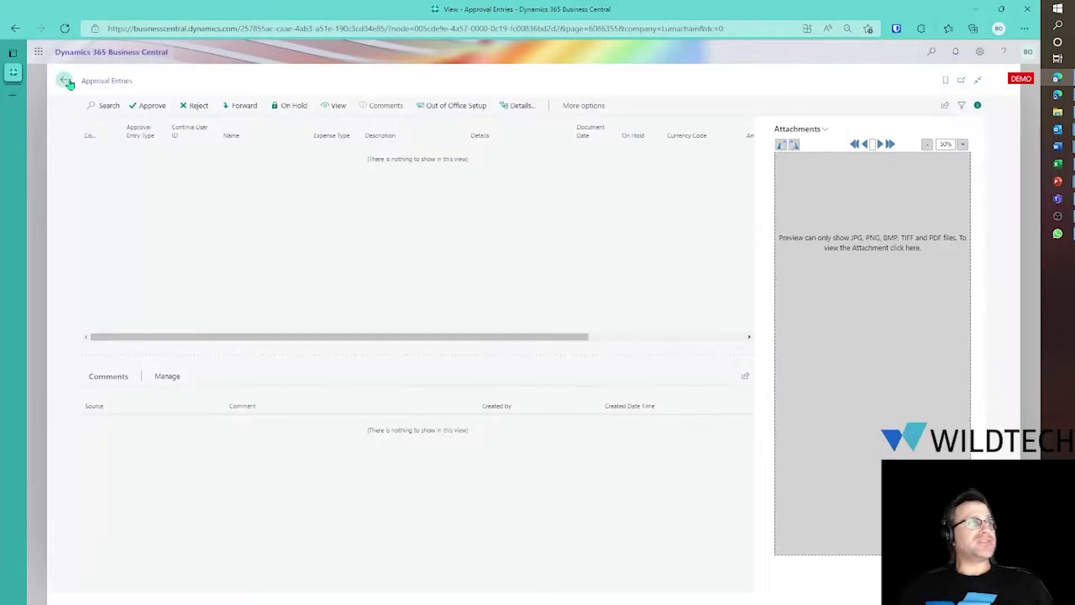
{"action": "left_click", "coordinate": [64, 80]}
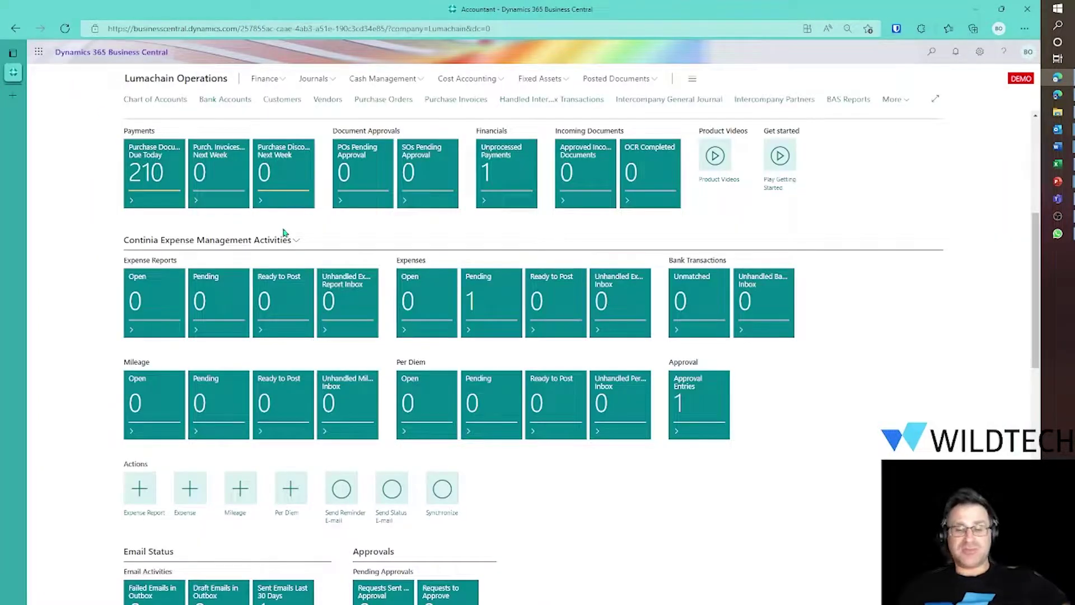
{"action": "key", "text": "F5"}
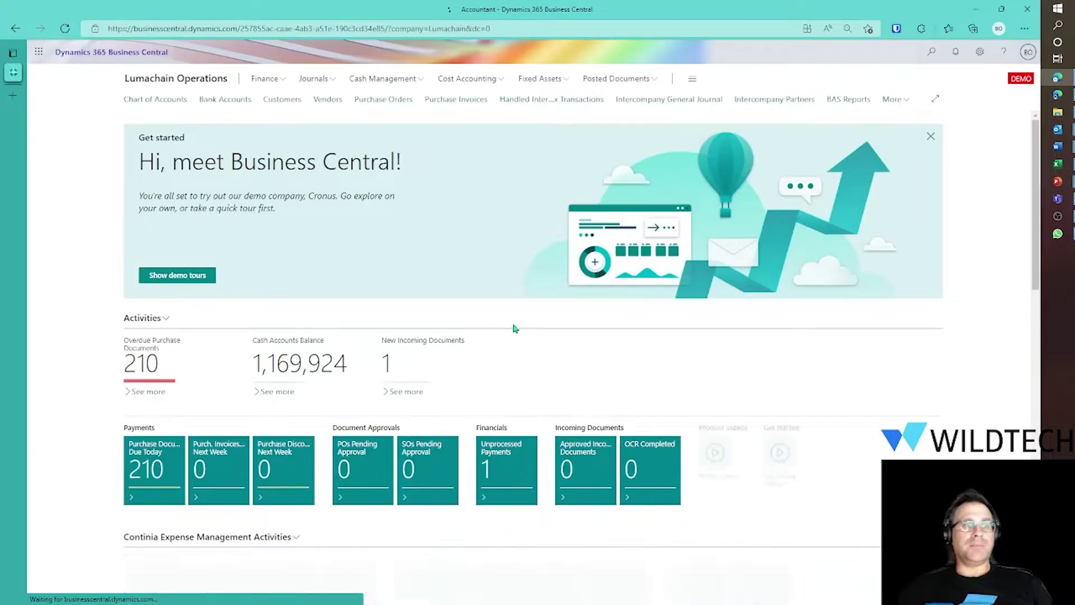
{"action": "scroll", "coordinate": [511, 324], "scroll_direction": "down", "scroll_amount": 7}
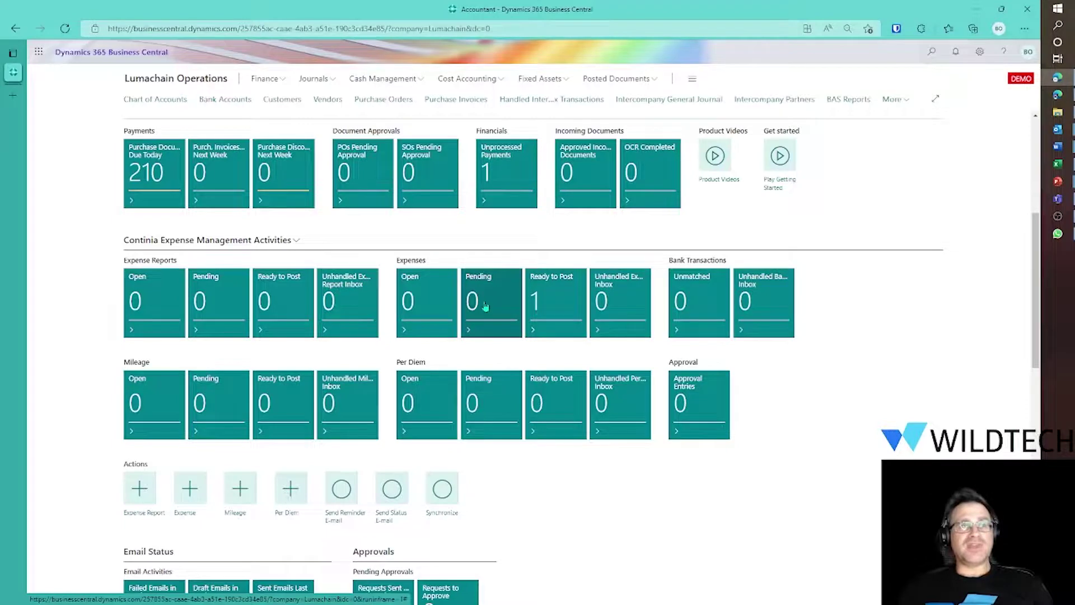
Post the released Holiday Inn accommodation expense, continuing without linking its usage to a job planning line.
{"action": "left_click", "coordinate": [548, 303]}
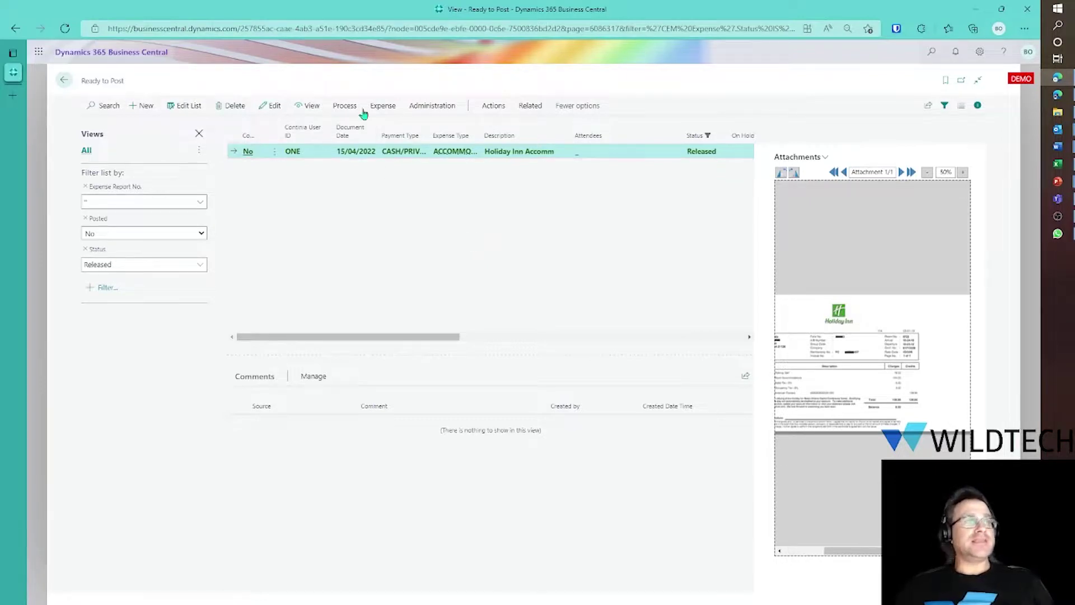
{"action": "left_click", "coordinate": [344, 106]}
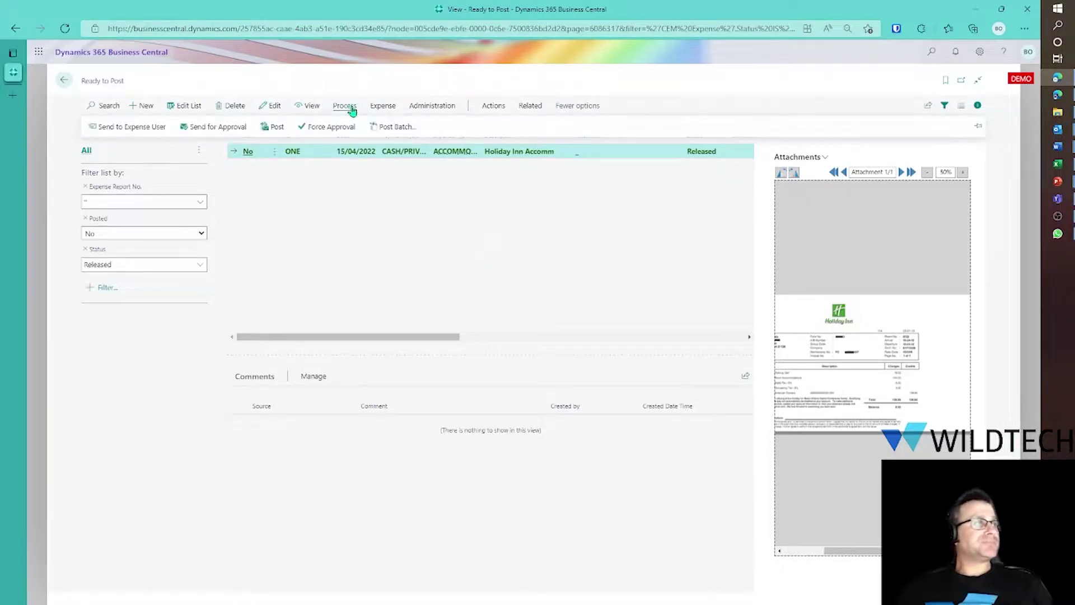
{"action": "left_click", "coordinate": [273, 128]}
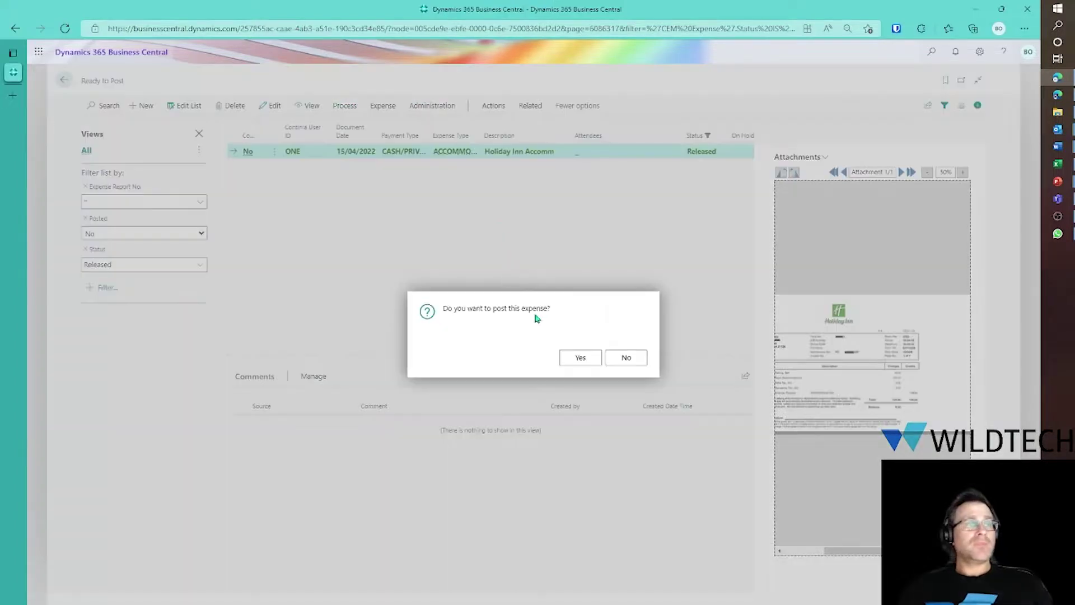
{"action": "left_click", "coordinate": [578, 358]}
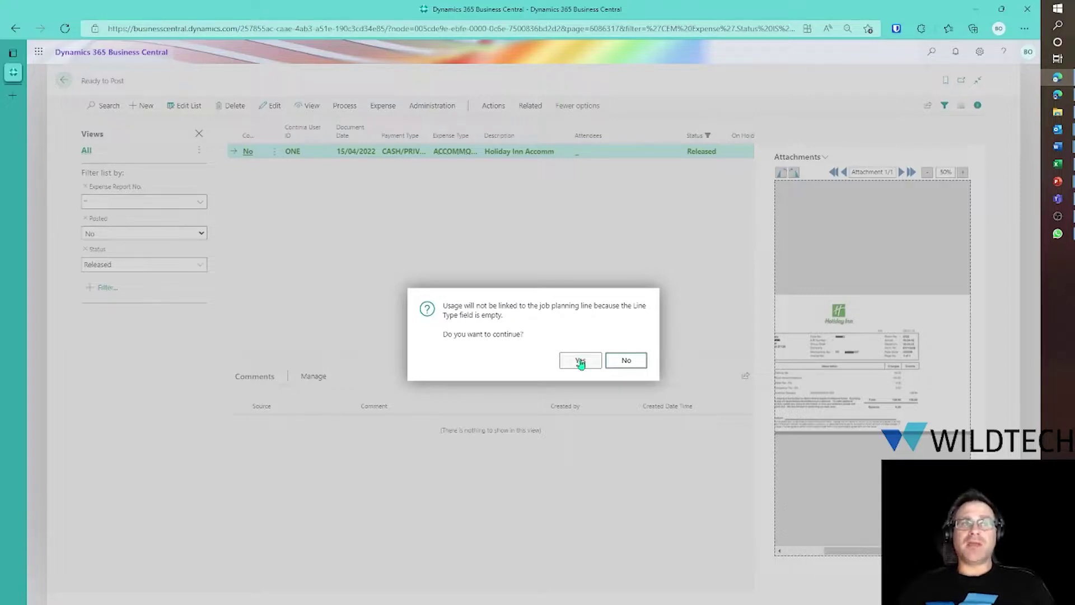
{"action": "left_click", "coordinate": [581, 363]}
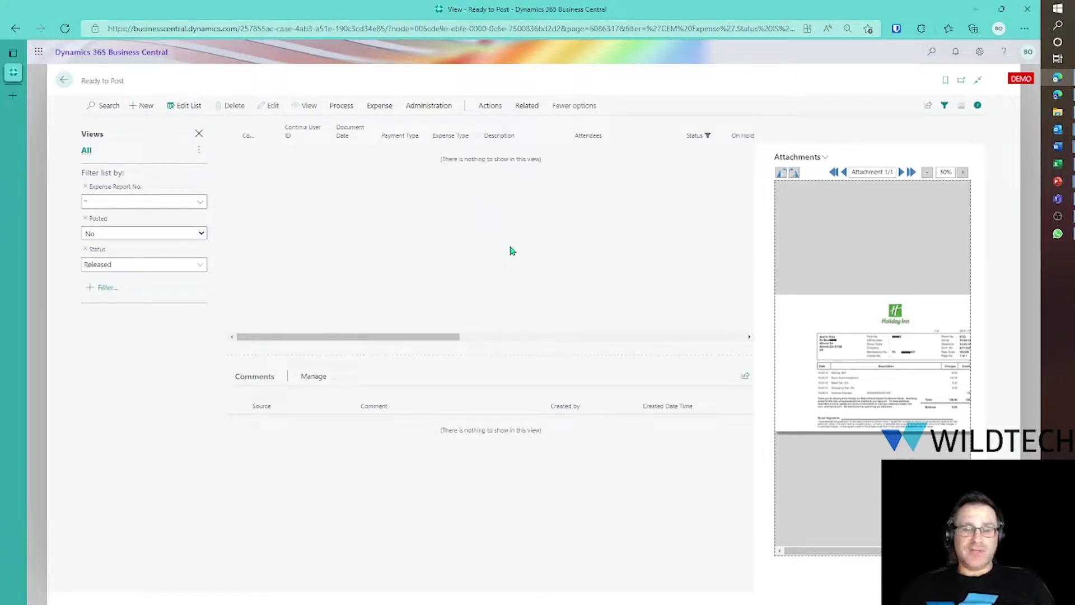
{"action": "key", "text": "Escape"}
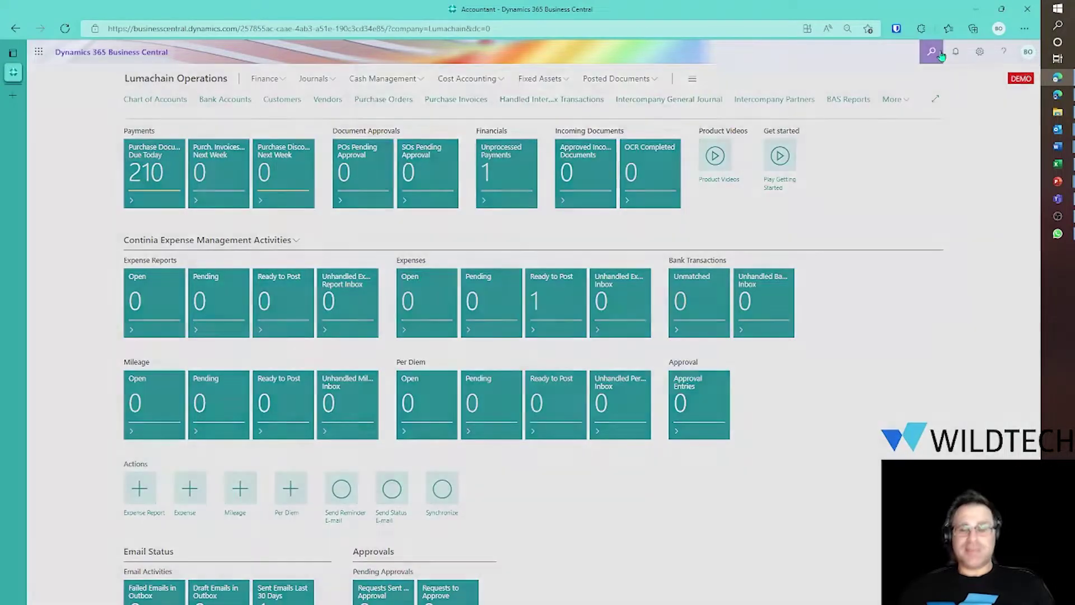
Search for the Jobs list and open the job card of J00010 (Moooo Inc Contact).
{"action": "left_click", "coordinate": [931, 52]}
{"action": "type", "text": "job"}
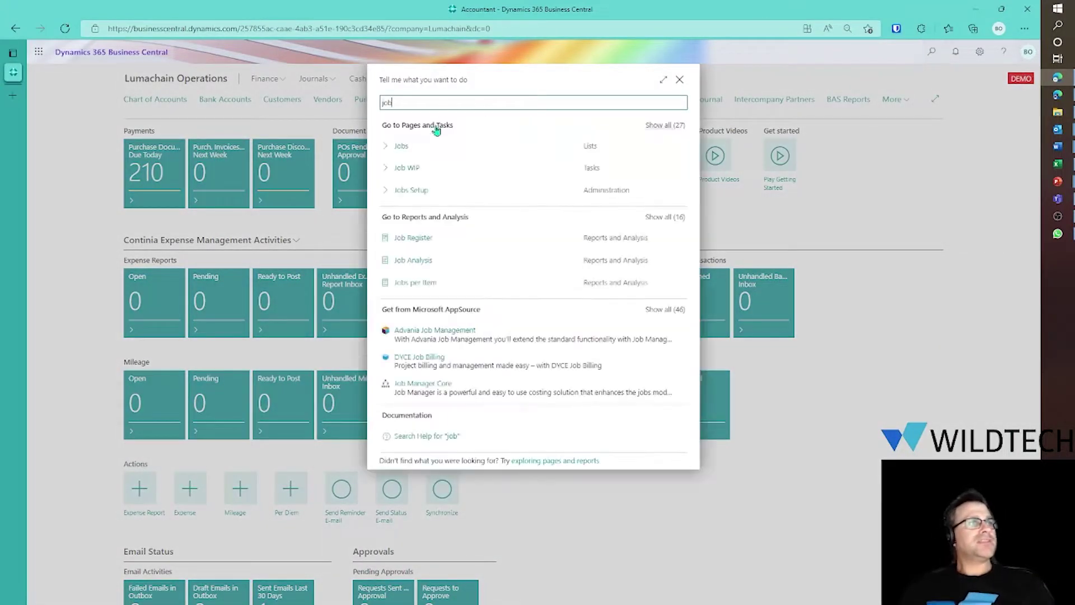
{"action": "left_click", "coordinate": [411, 152]}
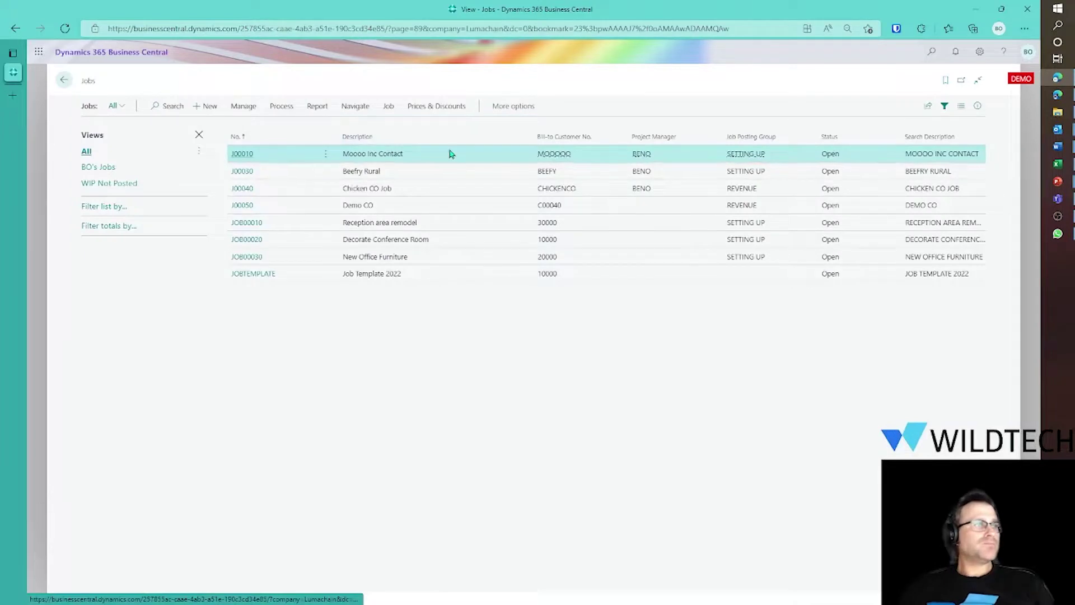
{"action": "left_click", "coordinate": [239, 155]}
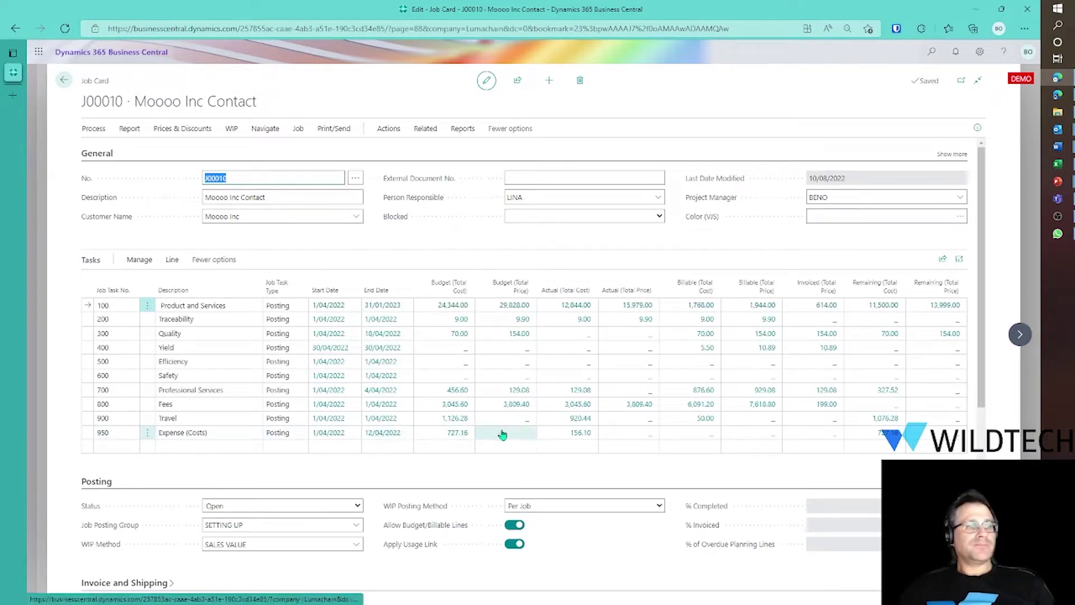
Examine the job ledger entry behind the actual total cost of task 950, Expense (Costs), and return to the jobs list.
{"action": "left_click", "coordinate": [583, 433]}
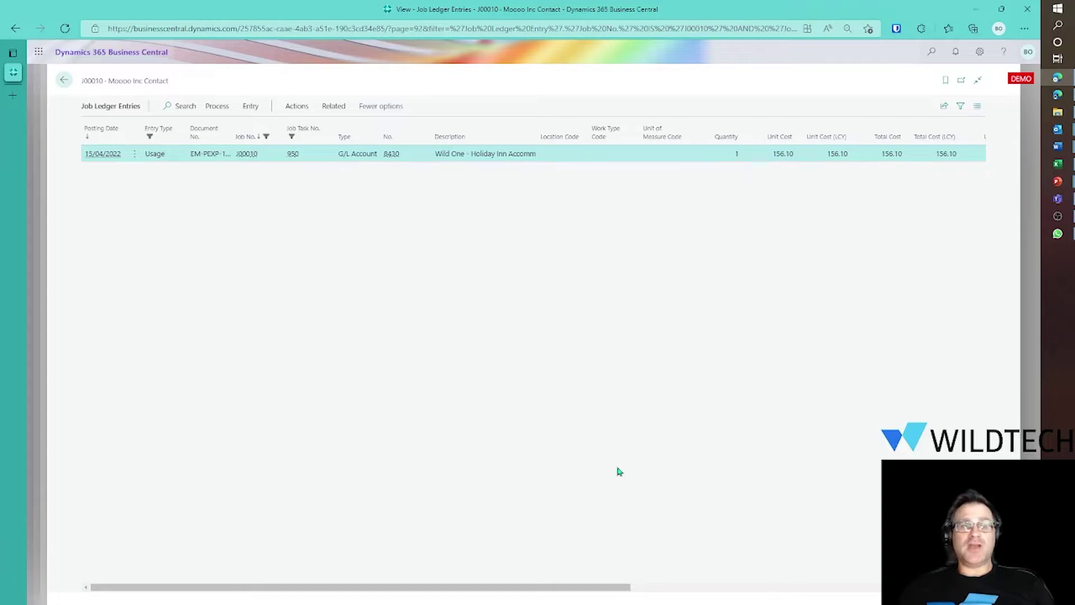
{"action": "left_click_drag", "start_coordinate": [599, 589], "coordinate": [848, 601]}
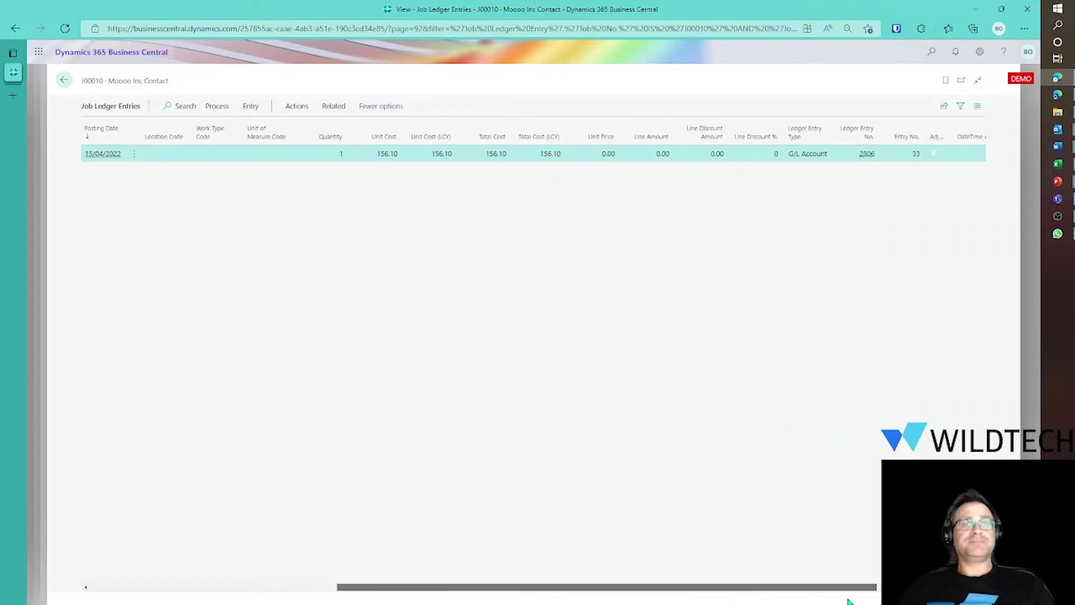
{"action": "left_click", "coordinate": [64, 80]}
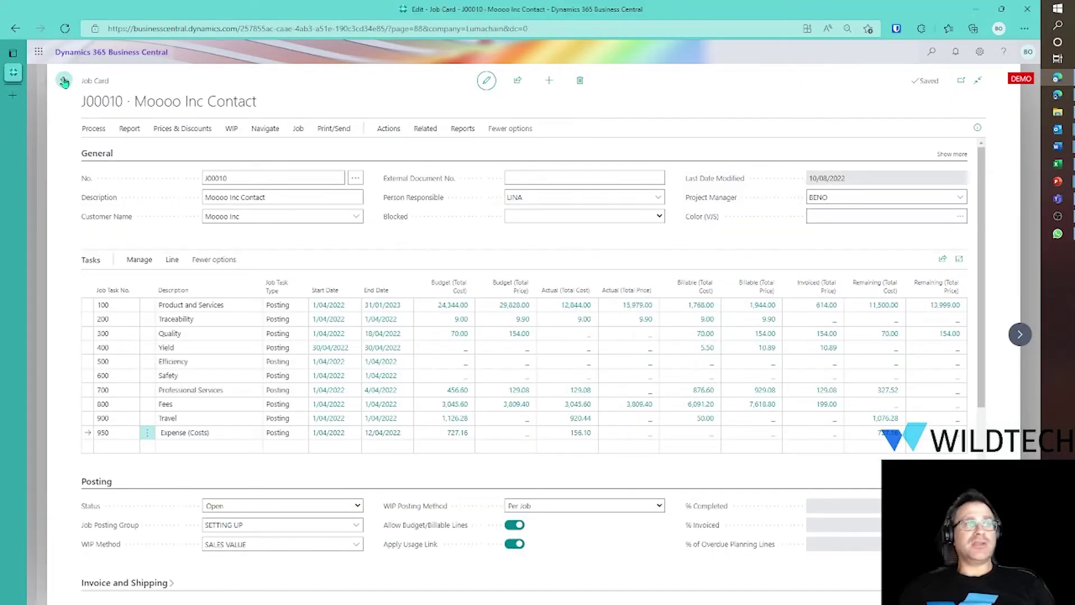
{"action": "left_click", "coordinate": [64, 81]}
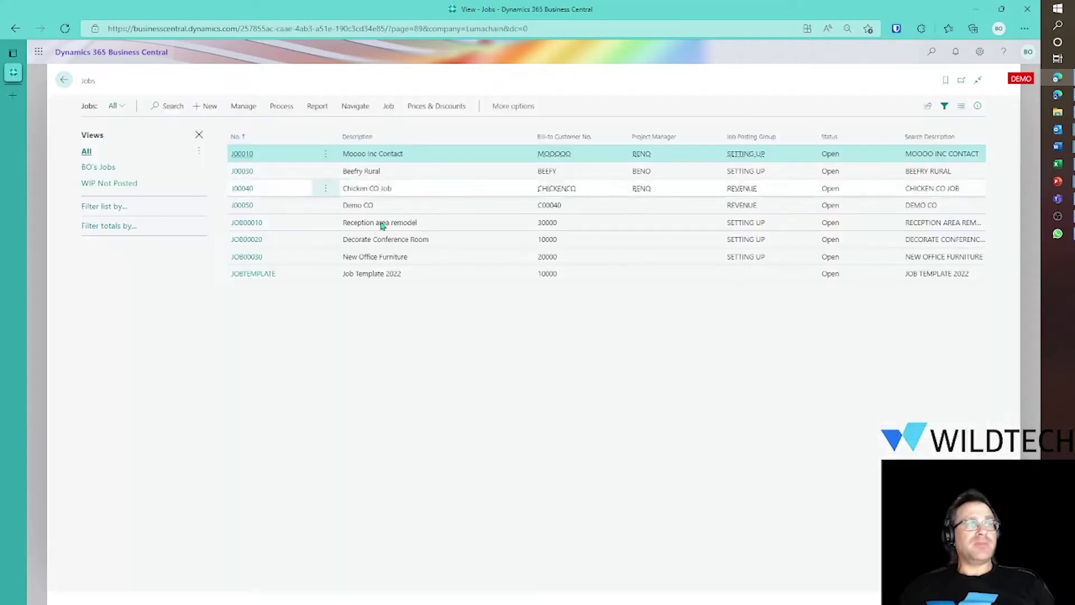